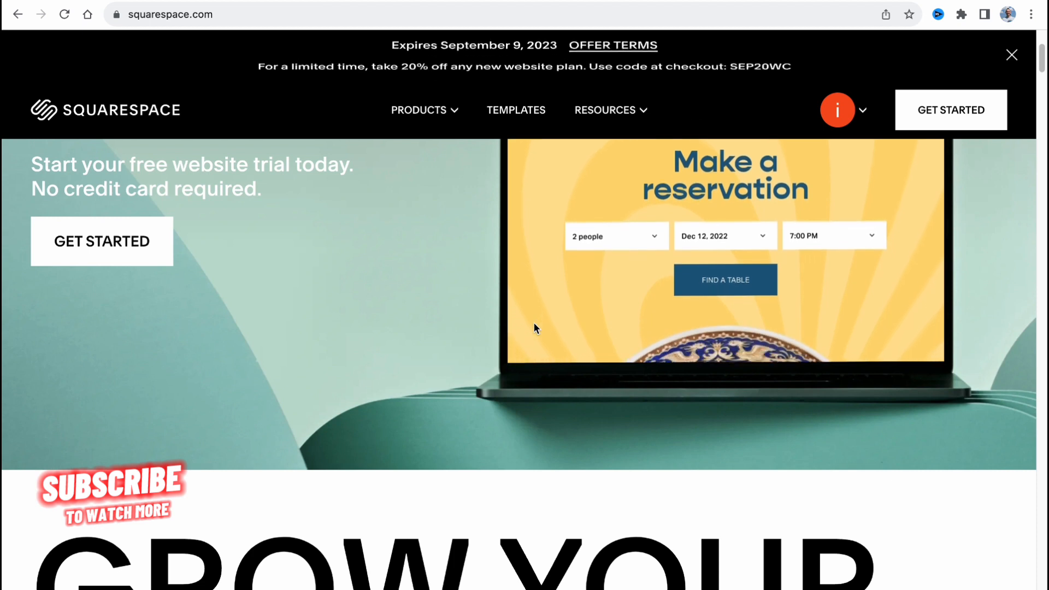
{"action": "scroll", "coordinate": [534, 323], "scroll_direction": "up", "scroll_amount": 1}
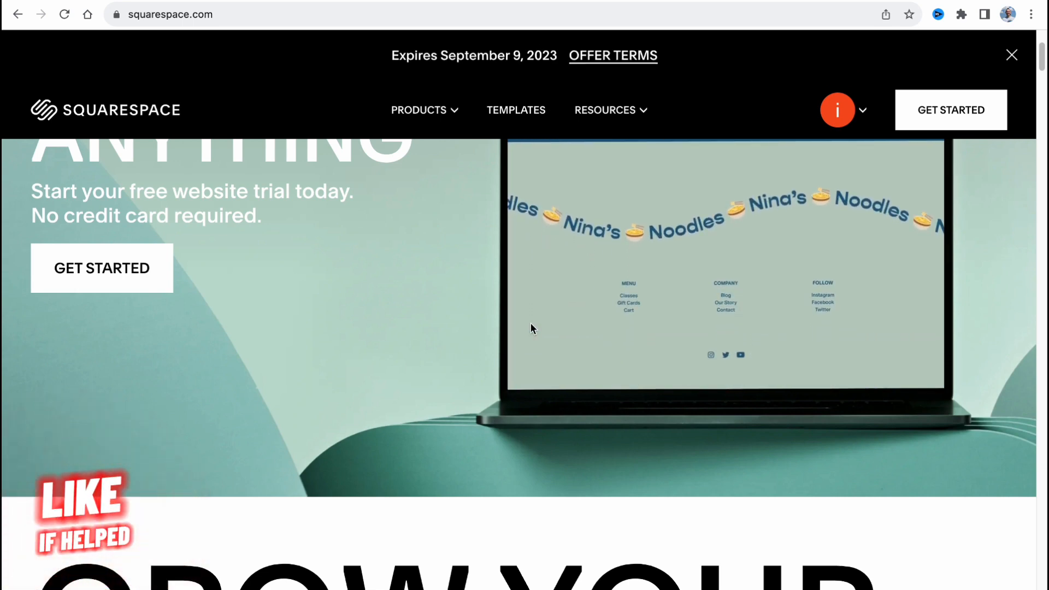
{"action": "scroll", "coordinate": [578, 312], "scroll_direction": "up", "scroll_amount": 4}
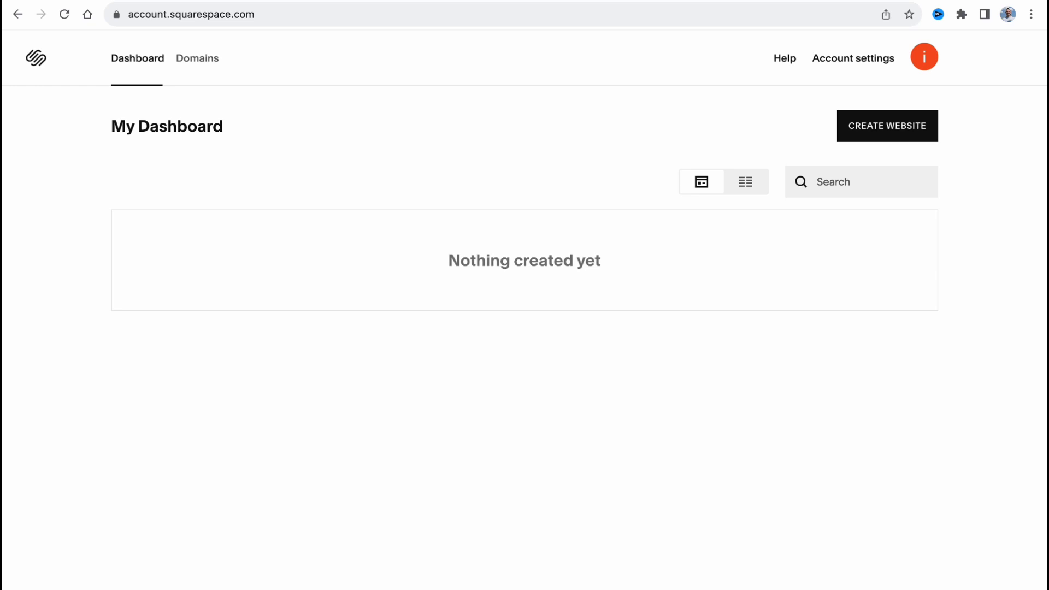
Start creating a website, skipping the site topic and goals questions and dismissing the getting-started choice to reach the template gallery
{"action": "left_click", "coordinate": [889, 134]}
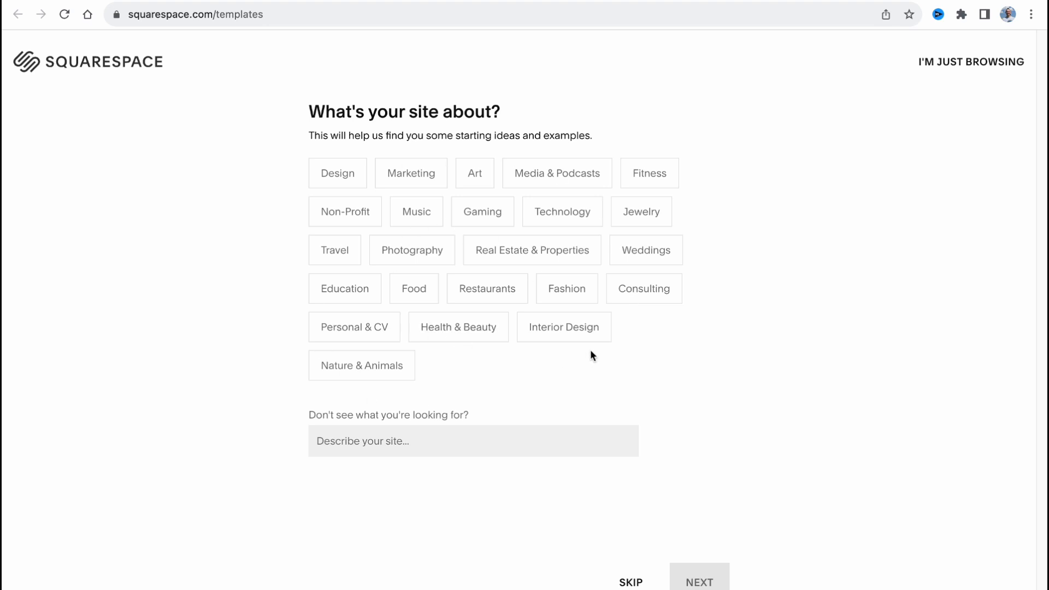
{"action": "left_click", "coordinate": [631, 582]}
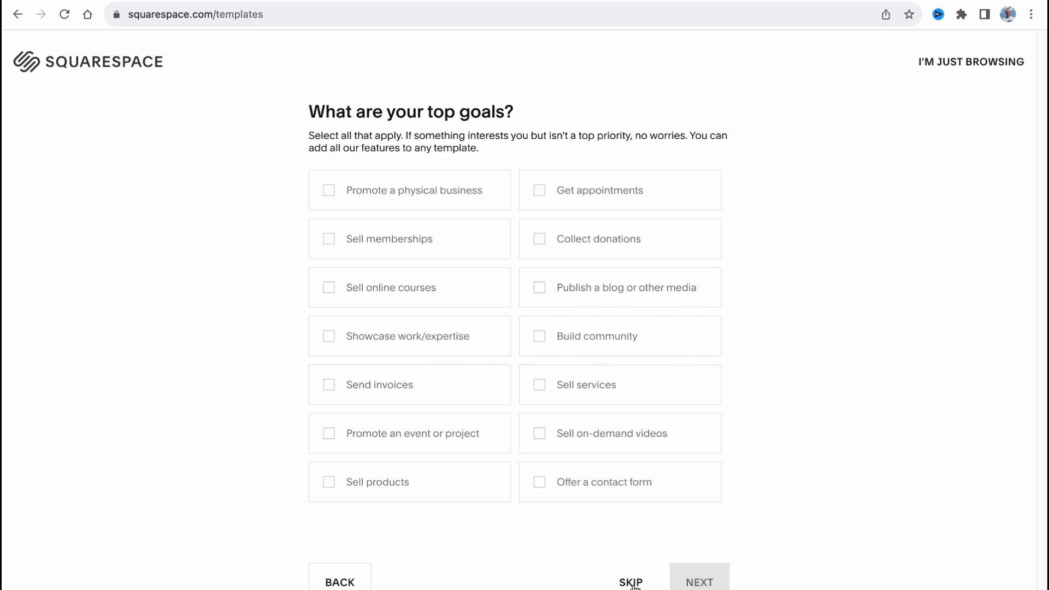
{"action": "left_click", "coordinate": [632, 583]}
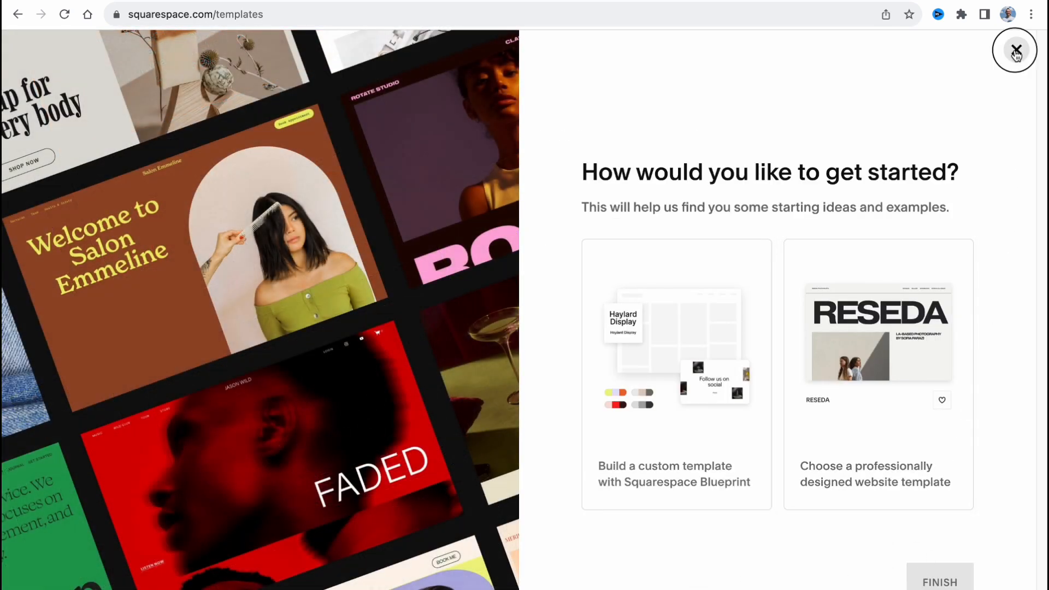
{"action": "left_click", "coordinate": [1016, 50]}
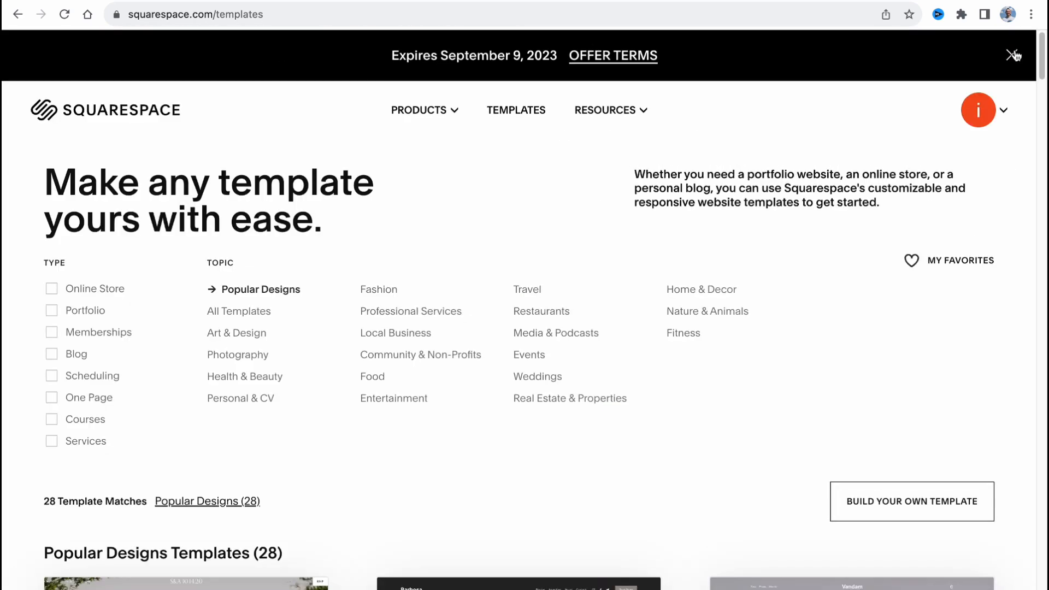
Browse the Popular Designs templates and look at the introduction to building a custom template
{"action": "scroll", "coordinate": [588, 328], "scroll_direction": "down", "scroll_amount": 8}
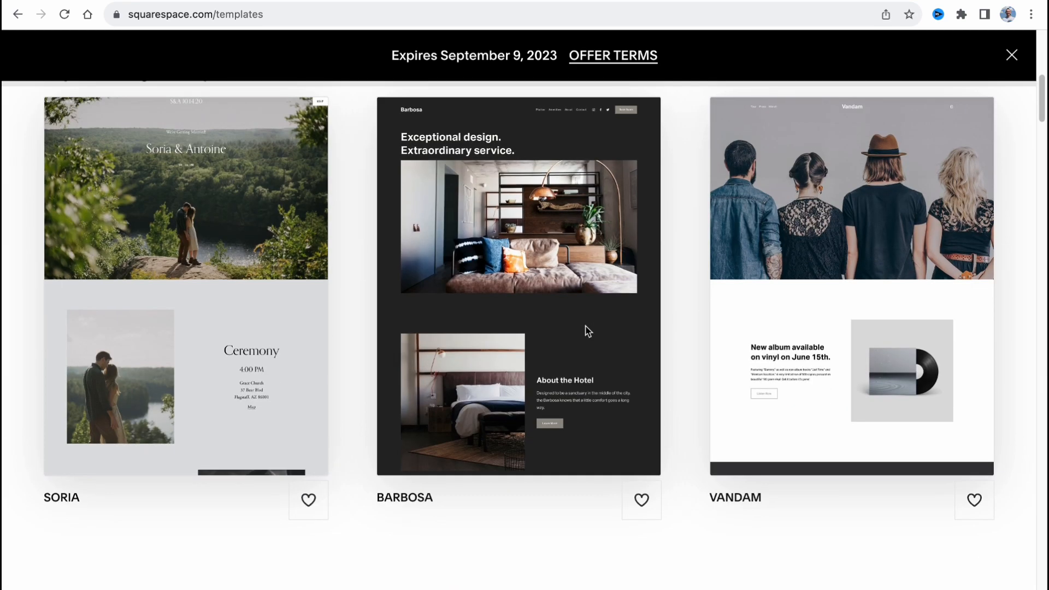
{"action": "scroll", "coordinate": [585, 324], "scroll_direction": "down", "scroll_amount": 15}
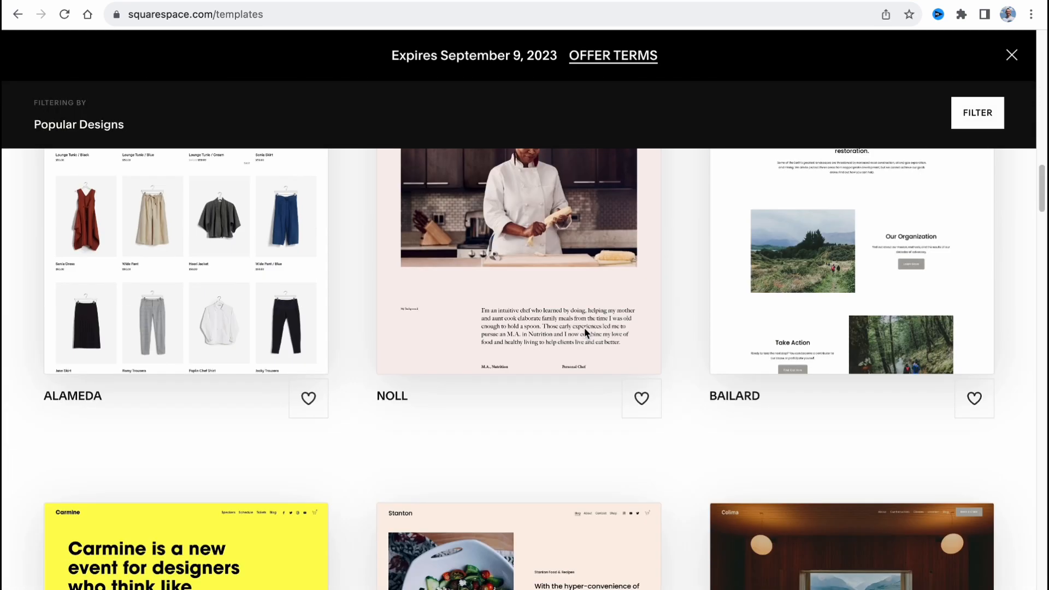
{"action": "scroll", "coordinate": [598, 327], "scroll_direction": "down", "scroll_amount": 3}
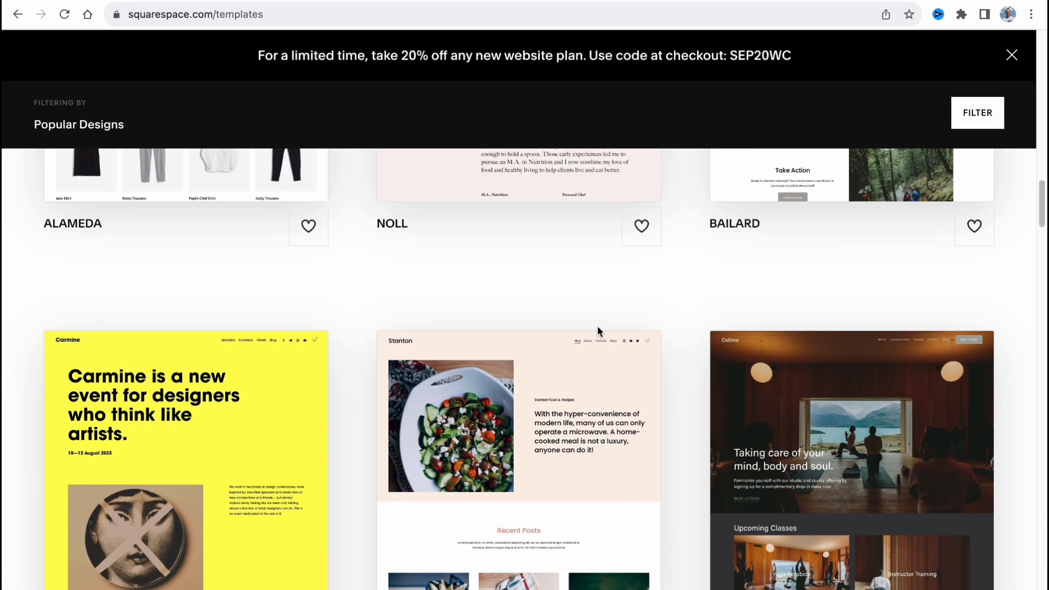
{"action": "scroll", "coordinate": [595, 327], "scroll_direction": "down", "scroll_amount": 7}
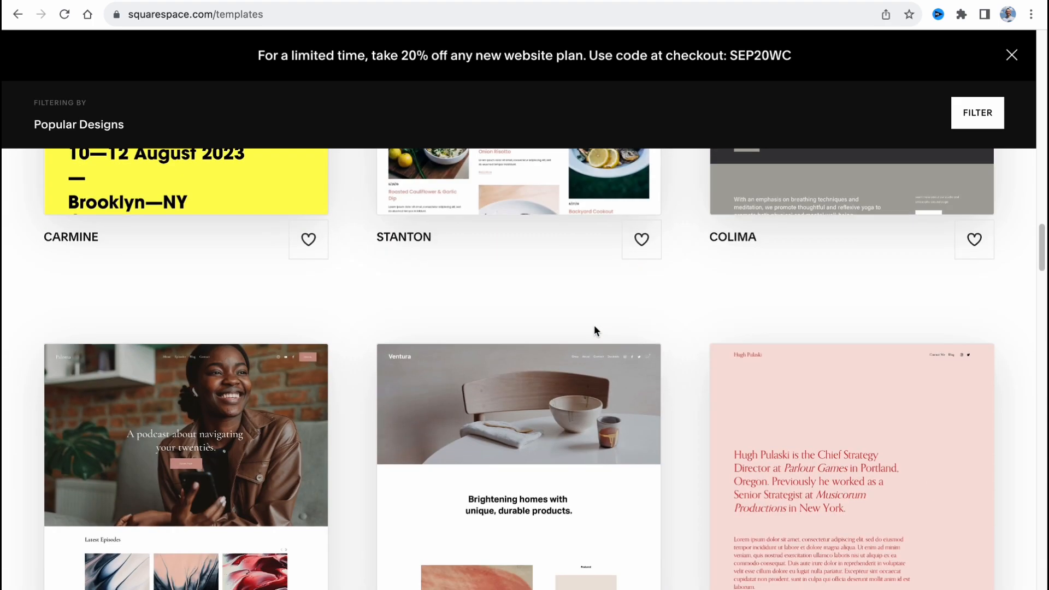
{"action": "scroll", "coordinate": [595, 328], "scroll_direction": "up", "scroll_amount": 20}
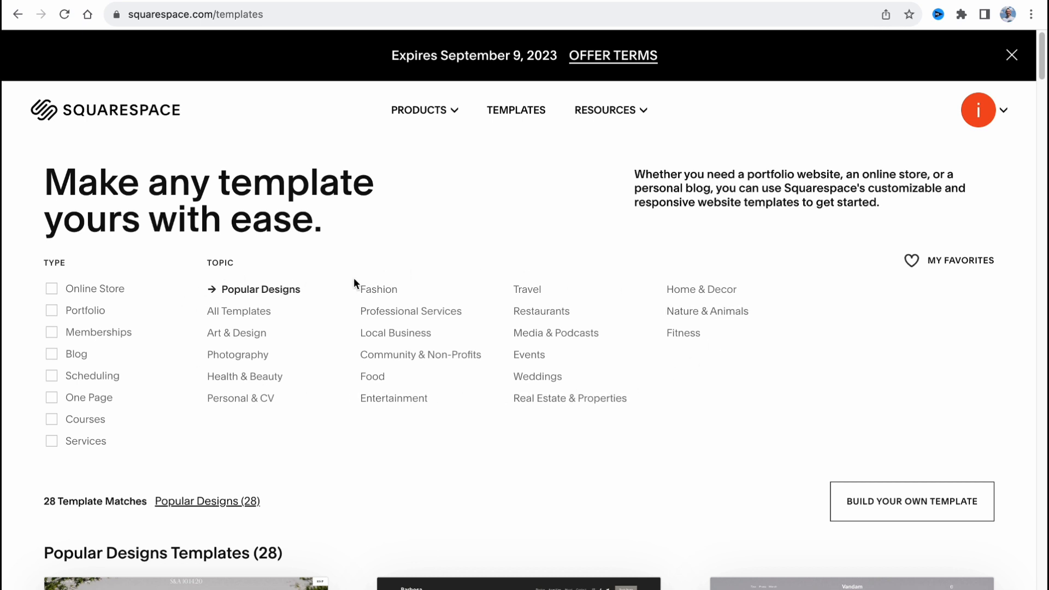
{"action": "left_click", "coordinate": [891, 503]}
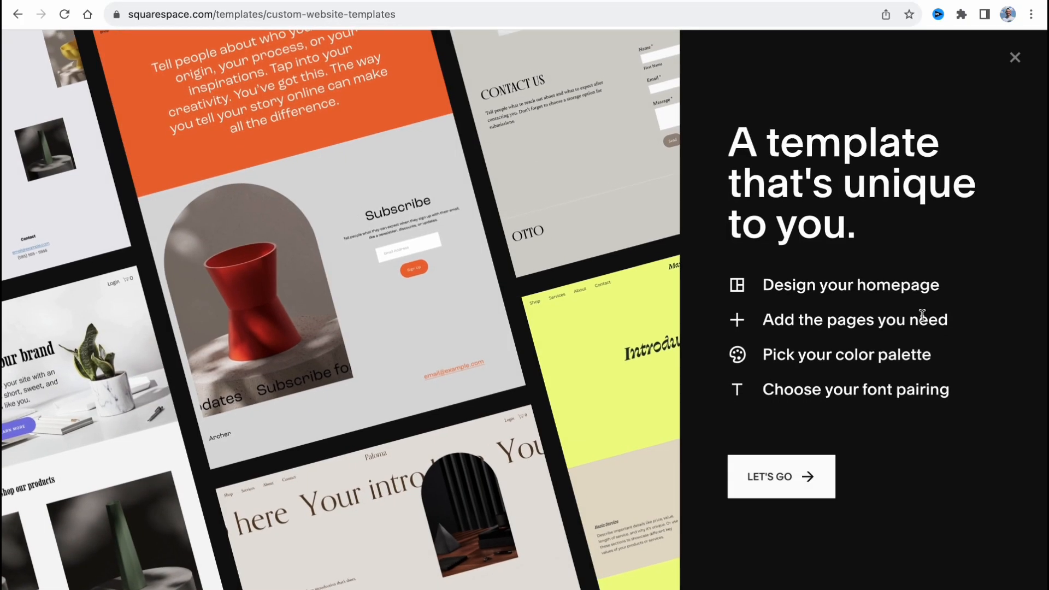
{"action": "left_click", "coordinate": [1015, 57]}
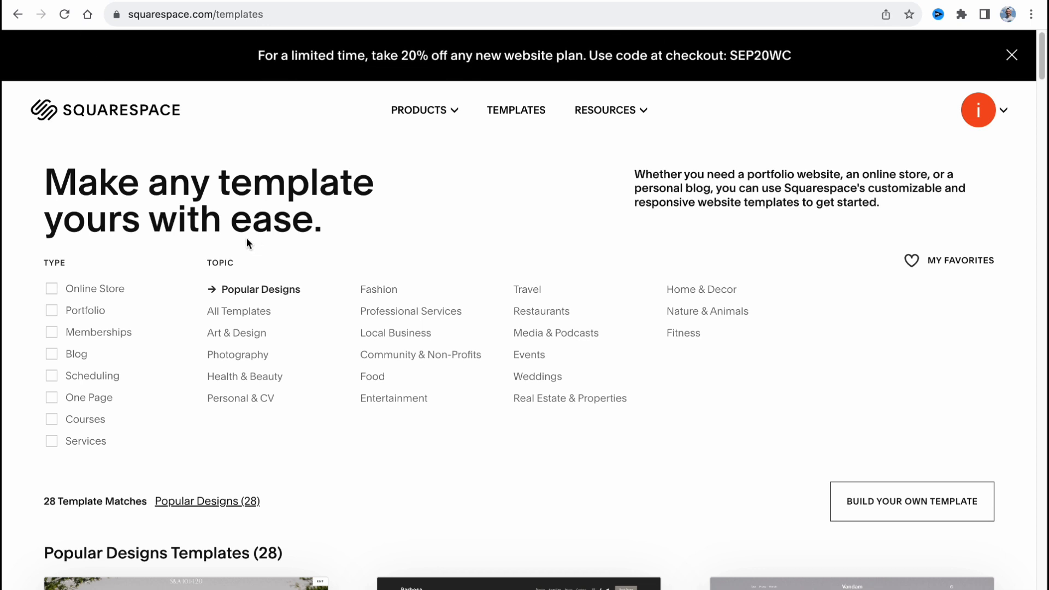
Start the new site with the Alameda template from the Popular Designs
{"action": "scroll", "coordinate": [381, 322], "scroll_direction": "down", "scroll_amount": 9}
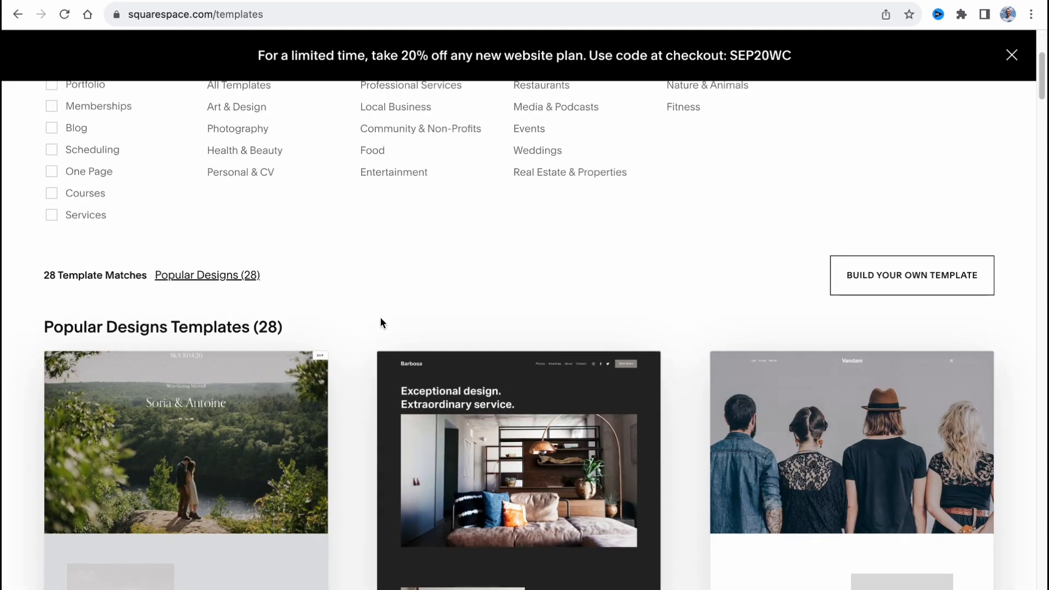
{"action": "scroll", "coordinate": [381, 322], "scroll_direction": "down", "scroll_amount": 10}
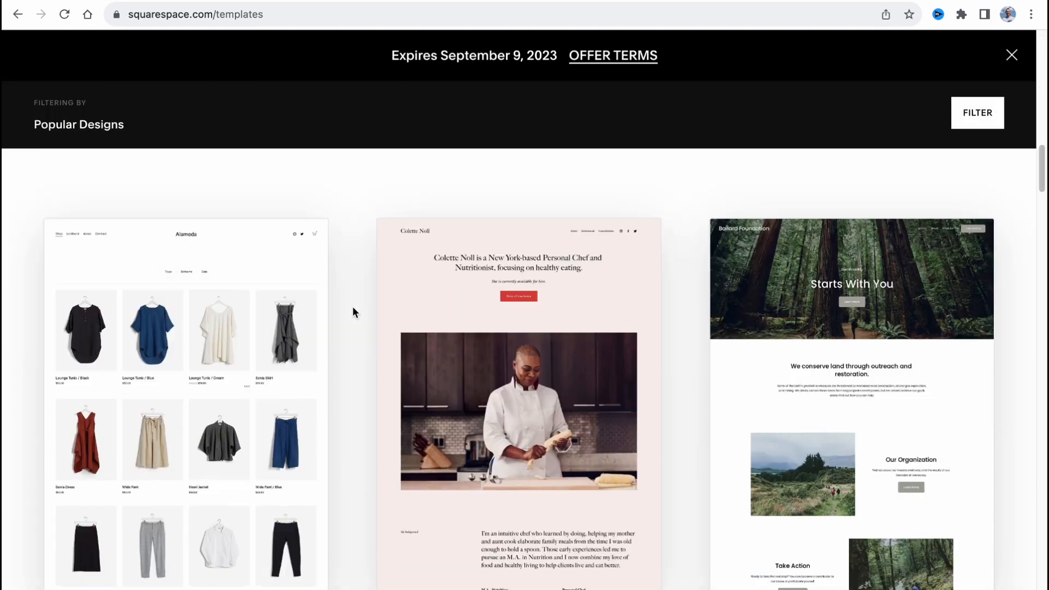
{"action": "mouse_move", "coordinate": [180, 358]}
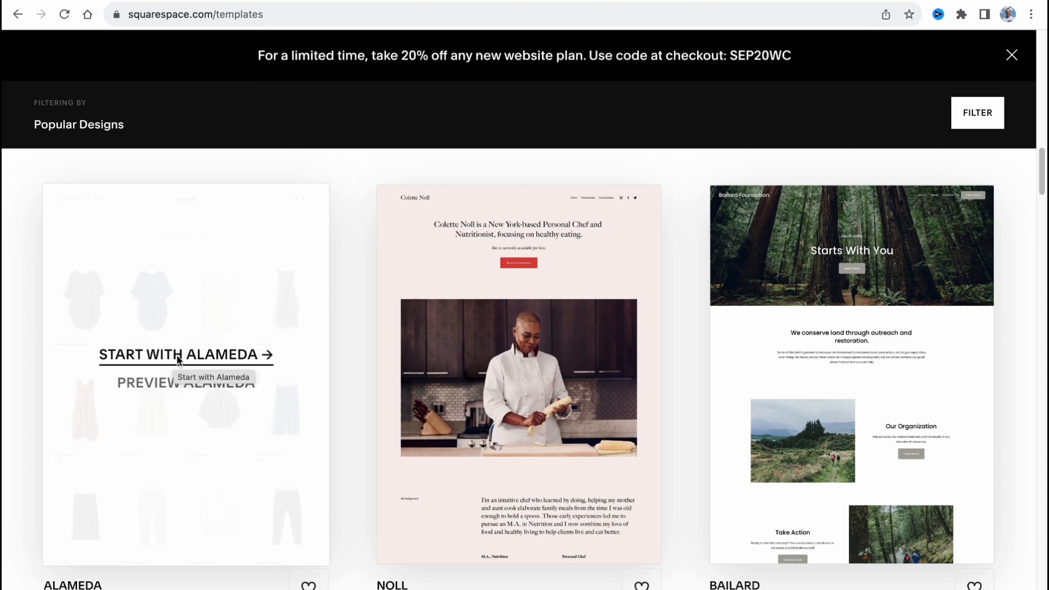
{"action": "left_click", "coordinate": [178, 356]}
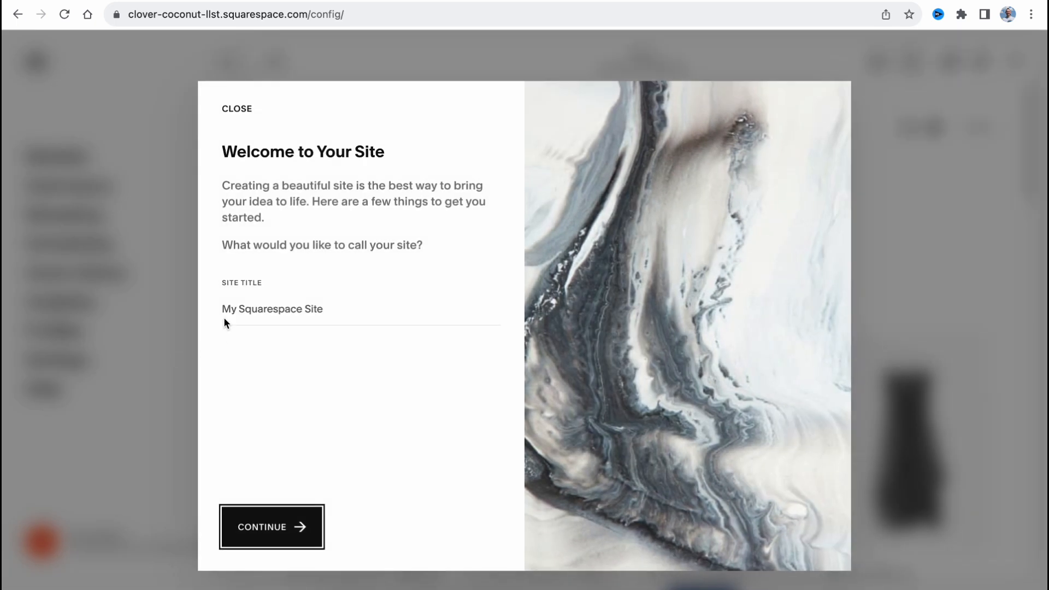
Set the site title to "T-Shirt Store" and continue the welcome setup
{"action": "left_click", "coordinate": [264, 312]}
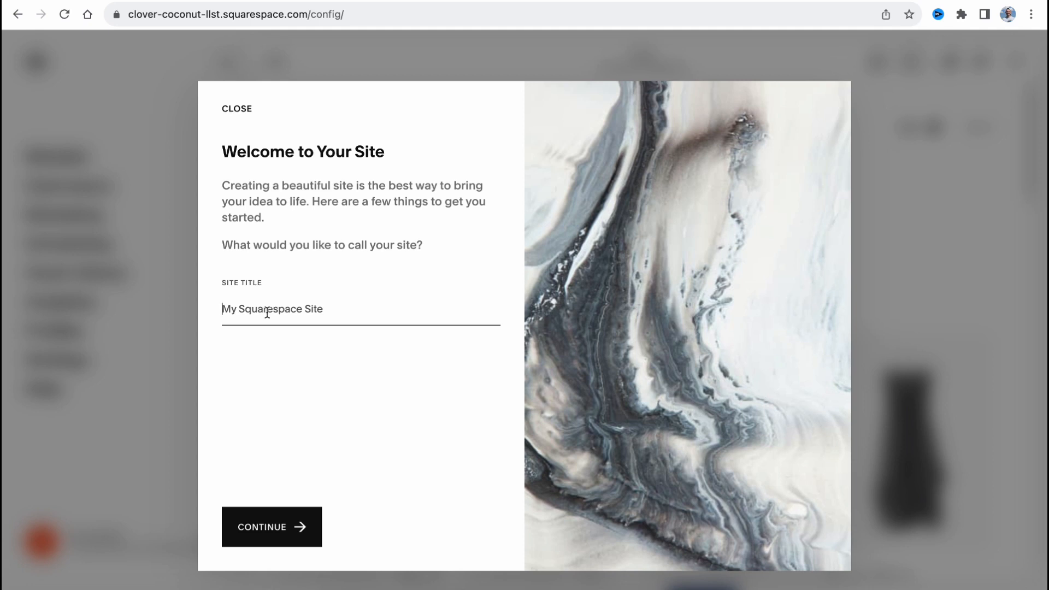
{"action": "type", "text": "T-Shirt store"}
{"action": "key", "text": "BackSpace"}
{"action": "key", "text": "BackSpace"}
{"action": "key", "text": "BackSpace"}
{"action": "key", "text": "BackSpace"}
{"action": "type", "text": "tore"}
{"action": "left_click", "coordinate": [271, 516]}
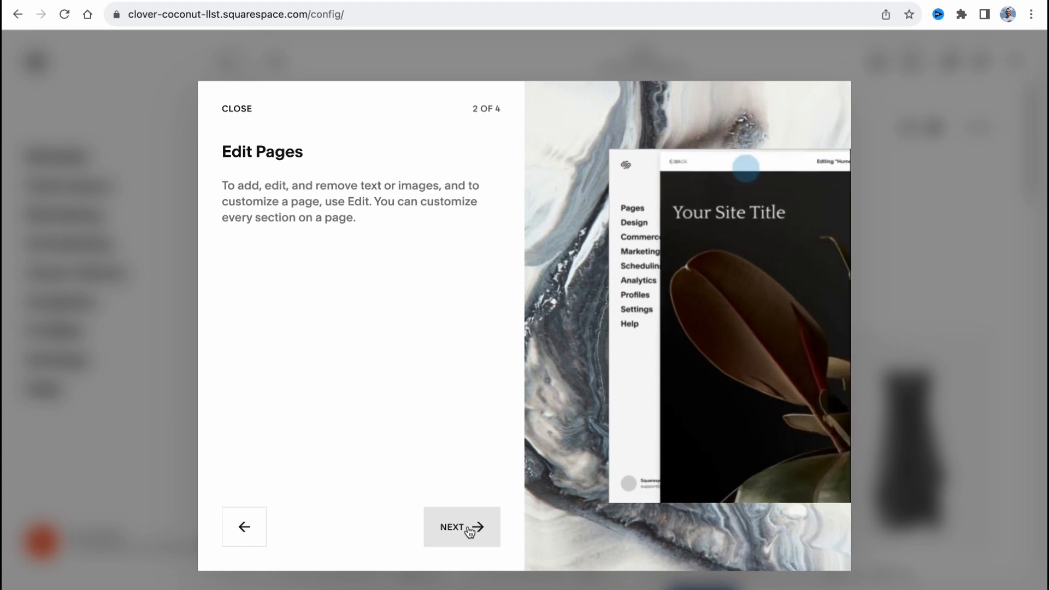
Go through the remaining welcome tour pages and finish it to reach the site editor
{"action": "left_click", "coordinate": [468, 528]}
{"action": "left_click", "coordinate": [467, 530]}
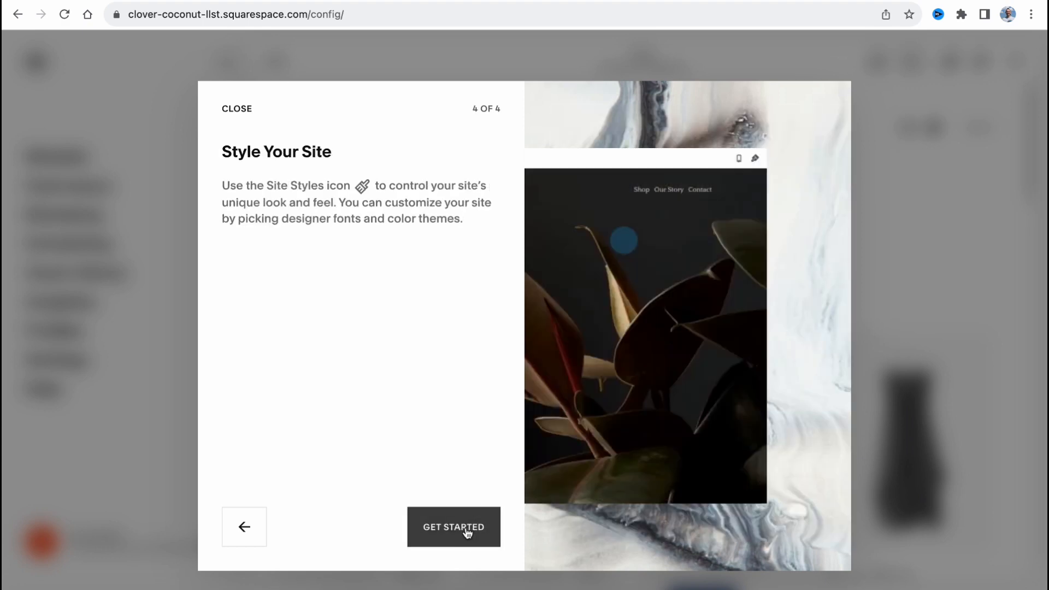
{"action": "left_click", "coordinate": [467, 529]}
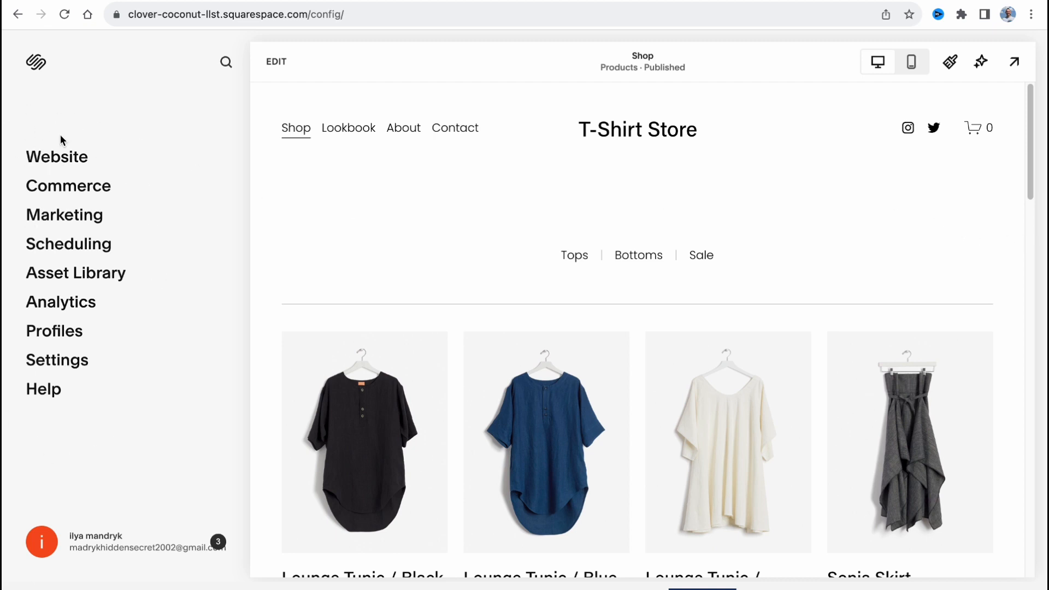
Look over the website's page list and the Shop page preview, and return to the main site menu
{"action": "left_click", "coordinate": [57, 155]}
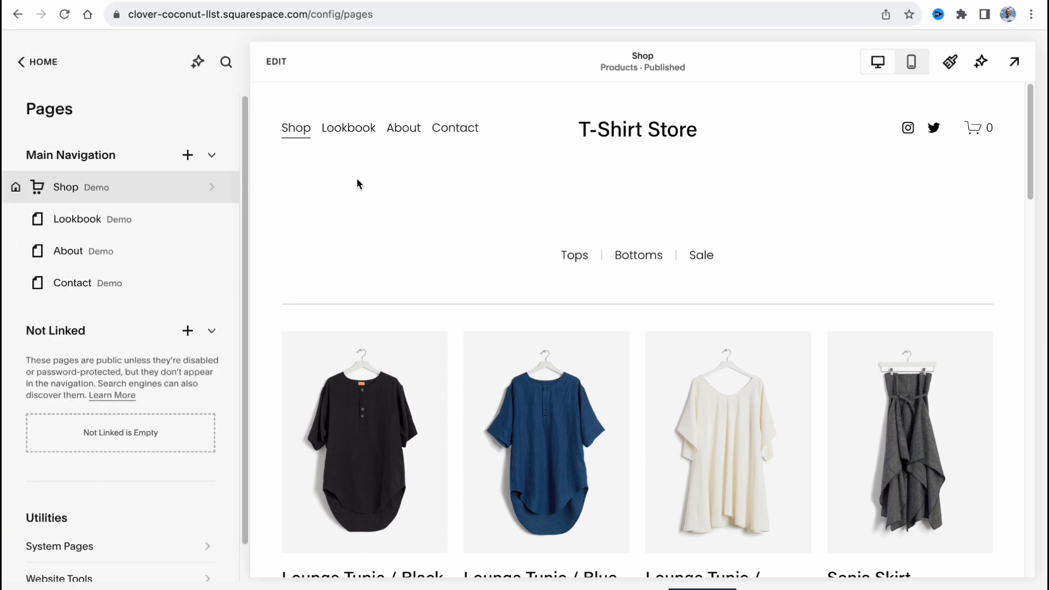
{"action": "scroll", "coordinate": [88, 219], "scroll_direction": "down", "scroll_amount": 2}
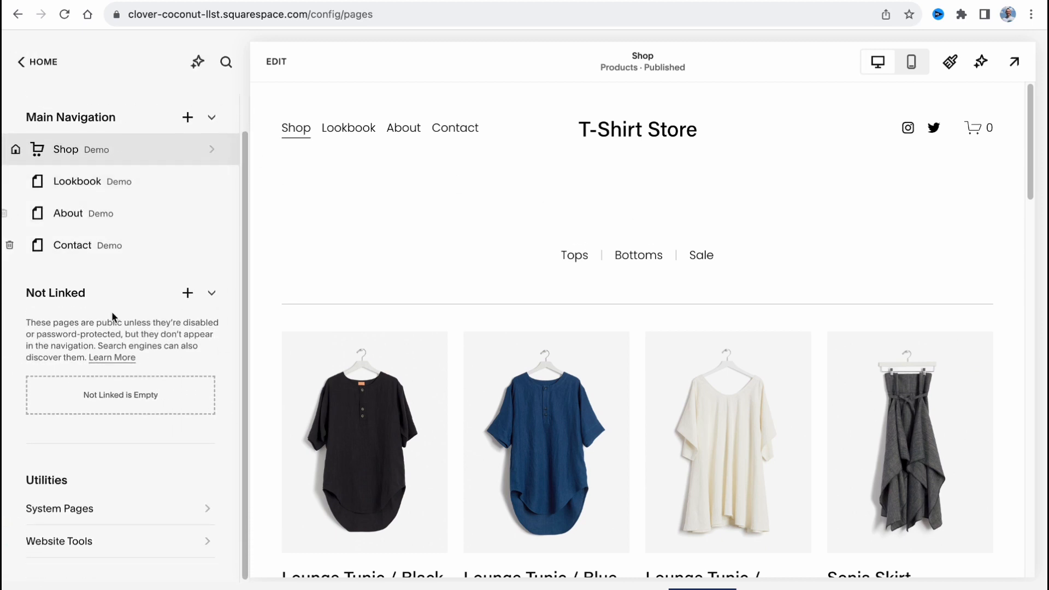
{"action": "mouse_move", "coordinate": [581, 486]}
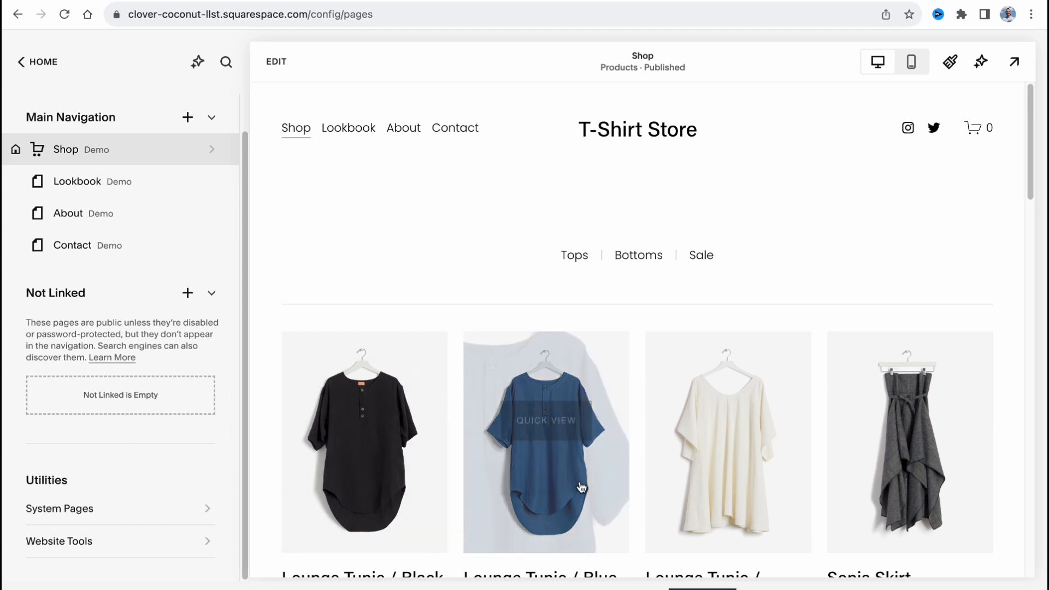
{"action": "scroll", "coordinate": [557, 486], "scroll_direction": "down", "scroll_amount": 3}
{"action": "scroll", "coordinate": [480, 436], "scroll_direction": "up", "scroll_amount": 3}
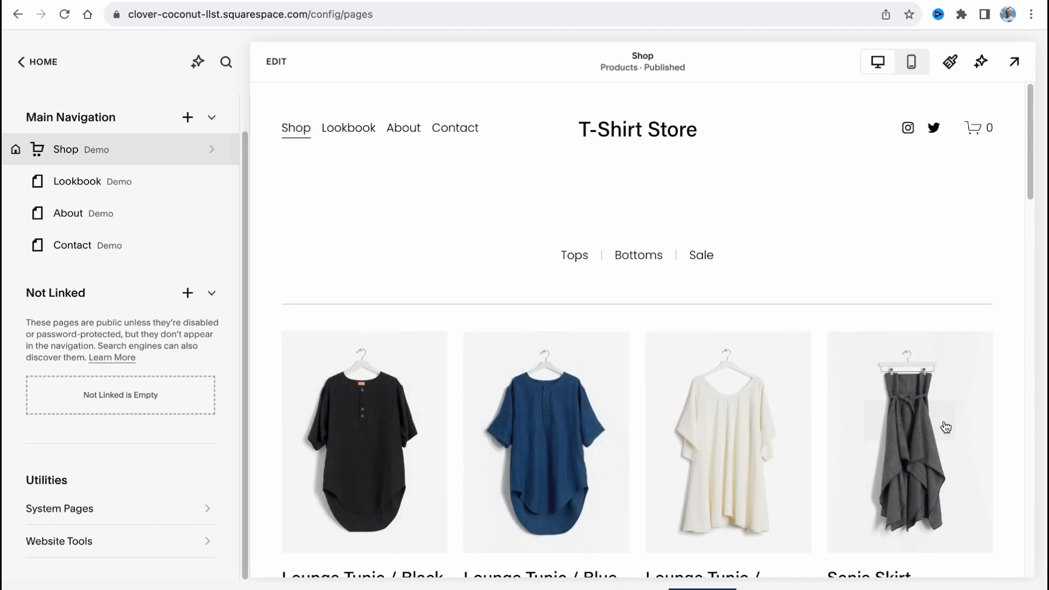
{"action": "left_click", "coordinate": [33, 62]}
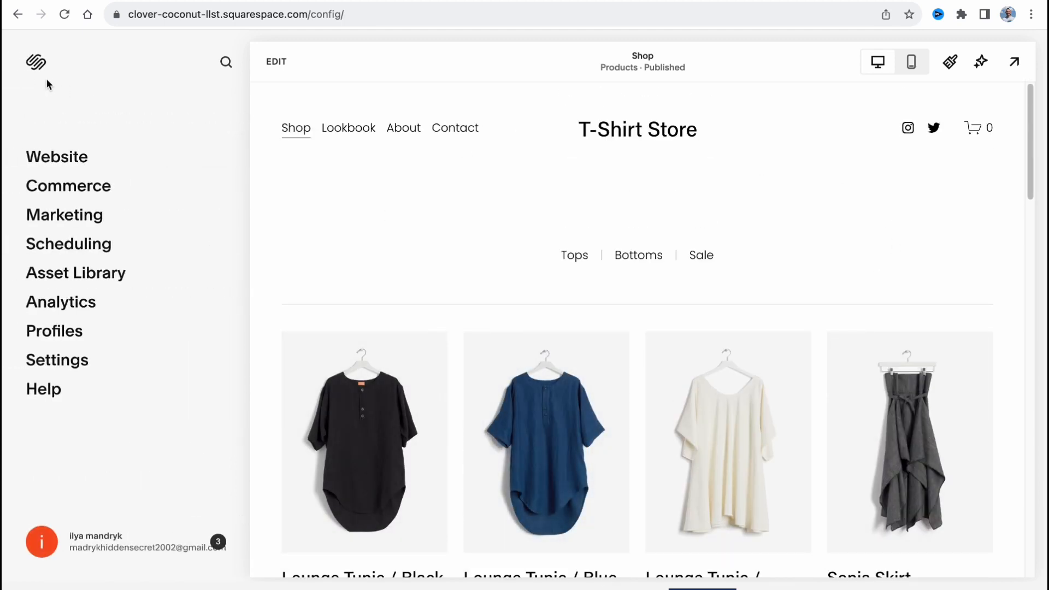
Open the store's physical products list under Commerce and check the available product import options
{"action": "left_click", "coordinate": [62, 198]}
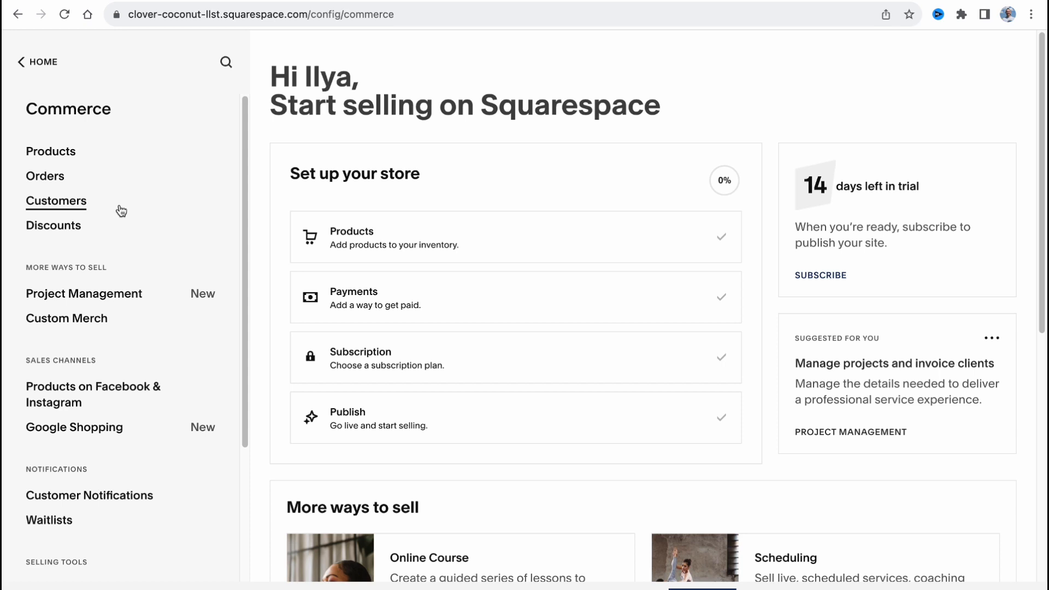
{"action": "left_click", "coordinate": [39, 151]}
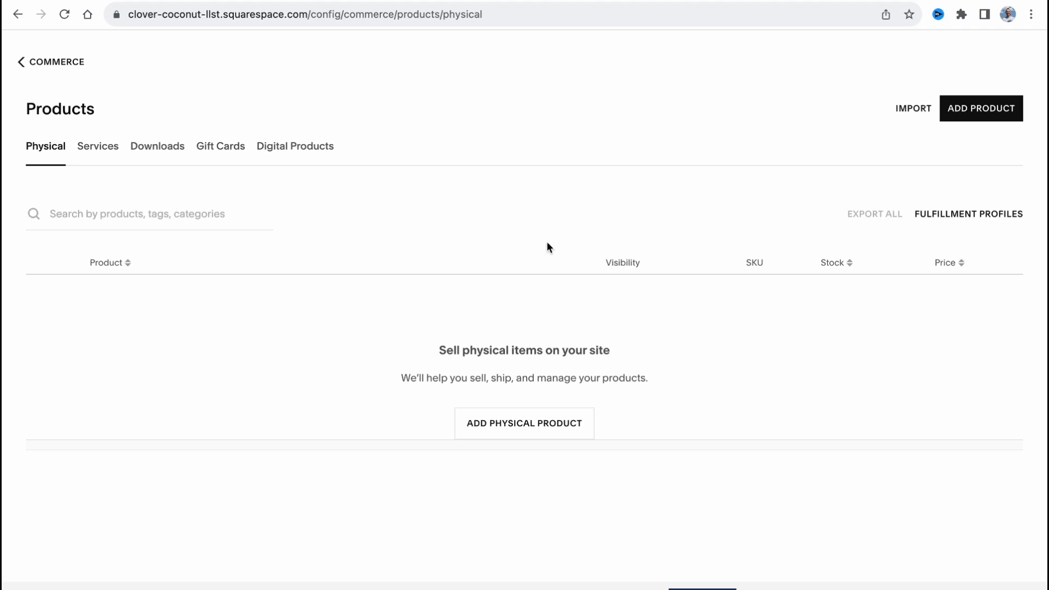
{"action": "left_click", "coordinate": [910, 109]}
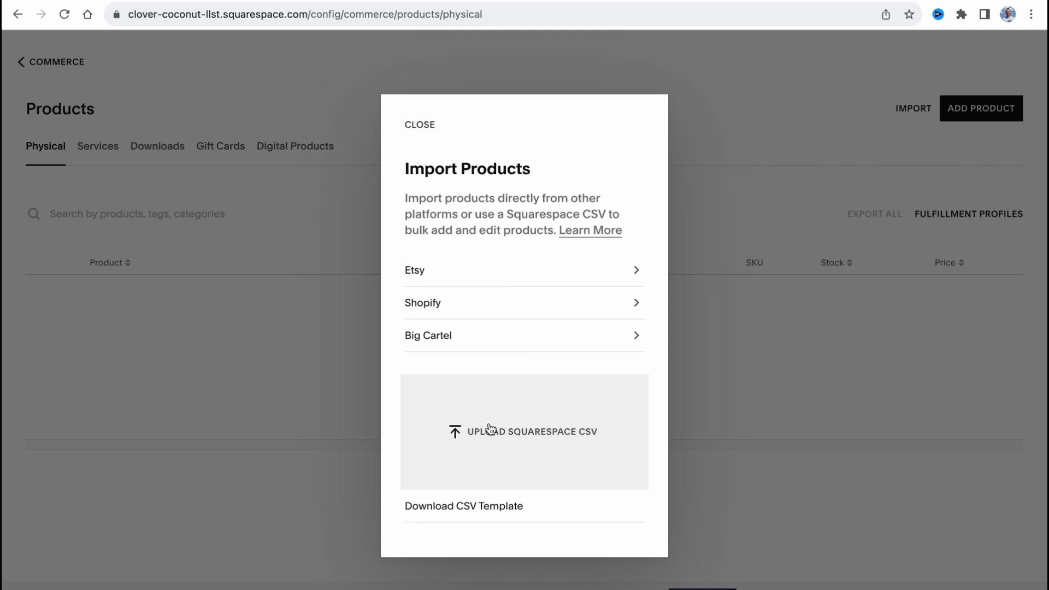
{"action": "left_click", "coordinate": [742, 193]}
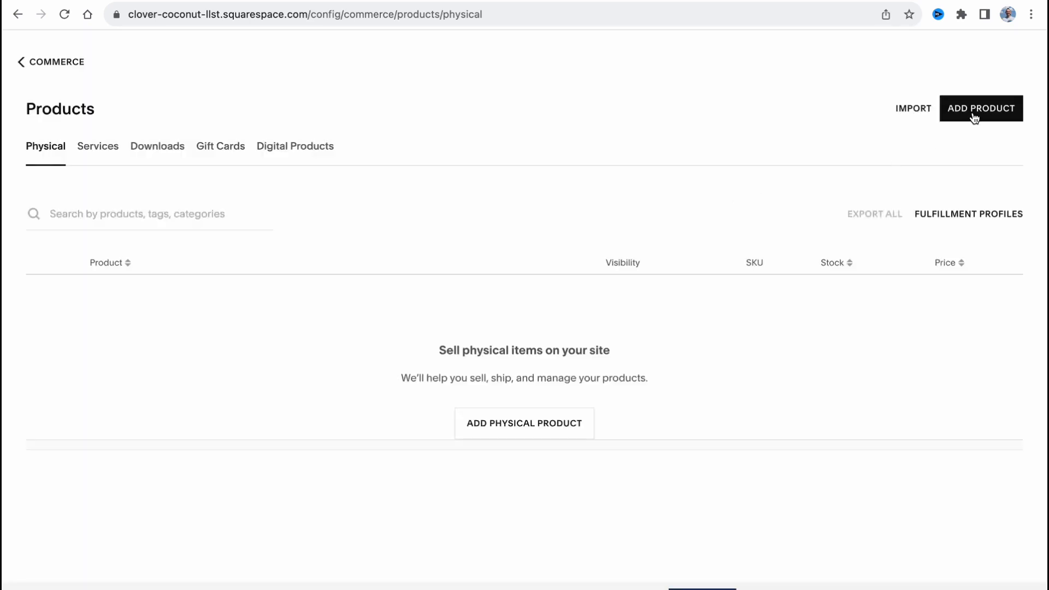
Add a physical product and enter "No Name T-Shirt" as its product name
{"action": "left_click", "coordinate": [974, 118]}
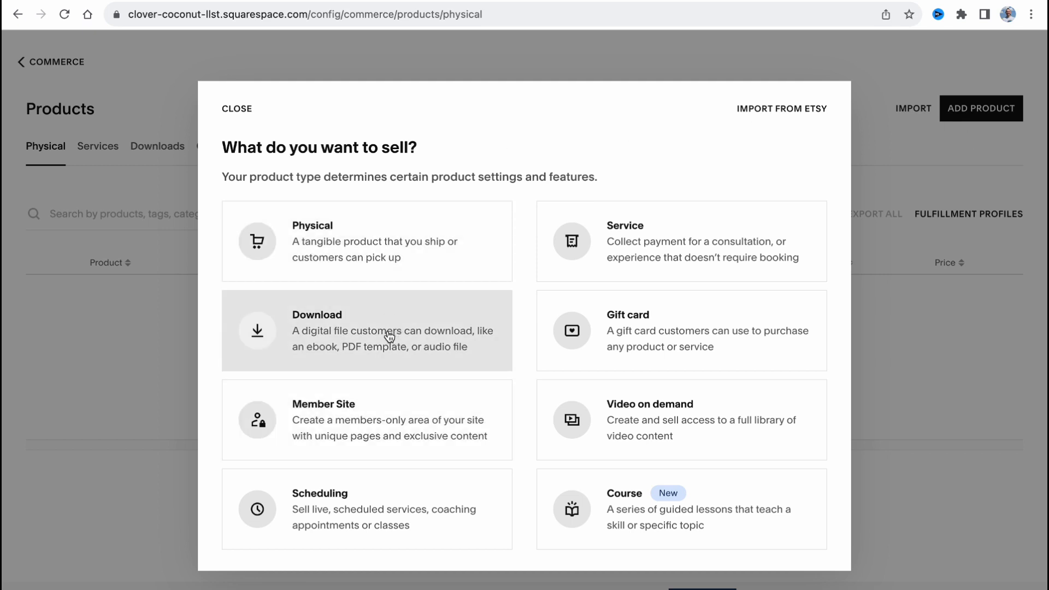
{"action": "left_click", "coordinate": [297, 257]}
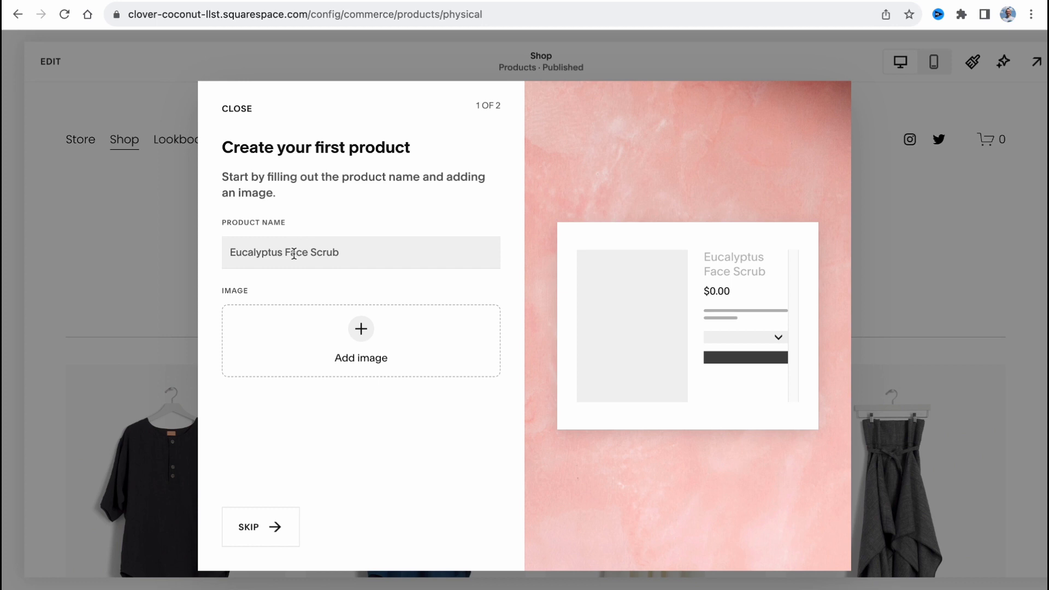
{"action": "left_click", "coordinate": [296, 251]}
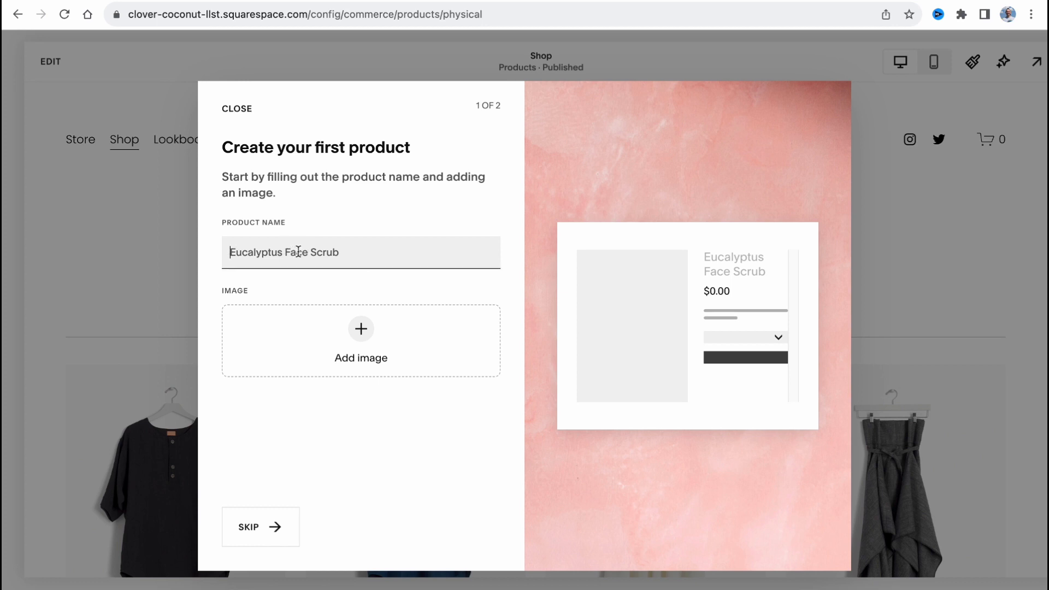
{"action": "type", "text": "Na"}
{"action": "type", "text": "o Name T"}
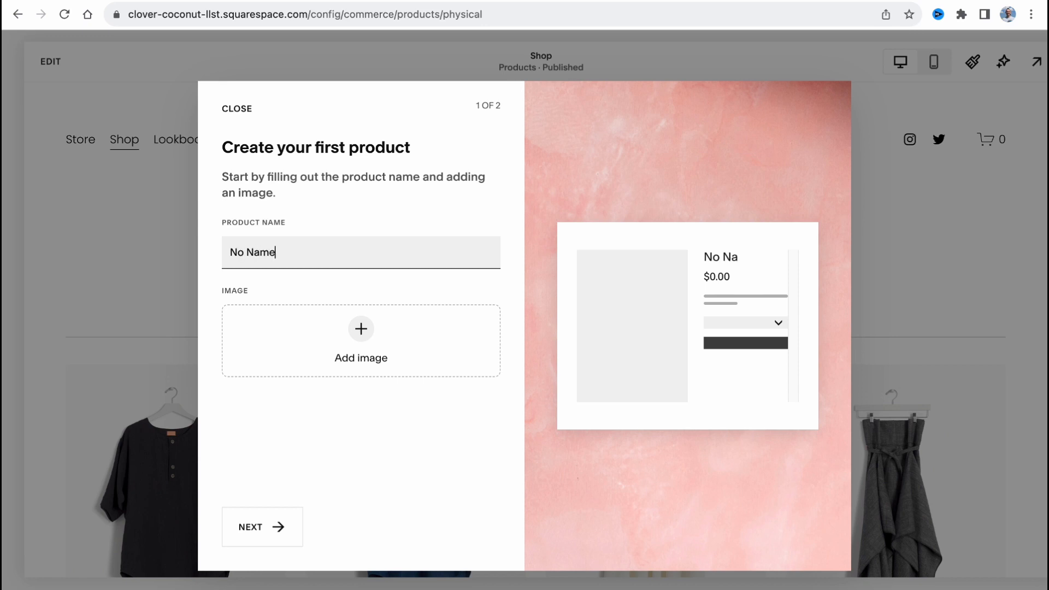
{"action": "type", "text": "-Shirt"}
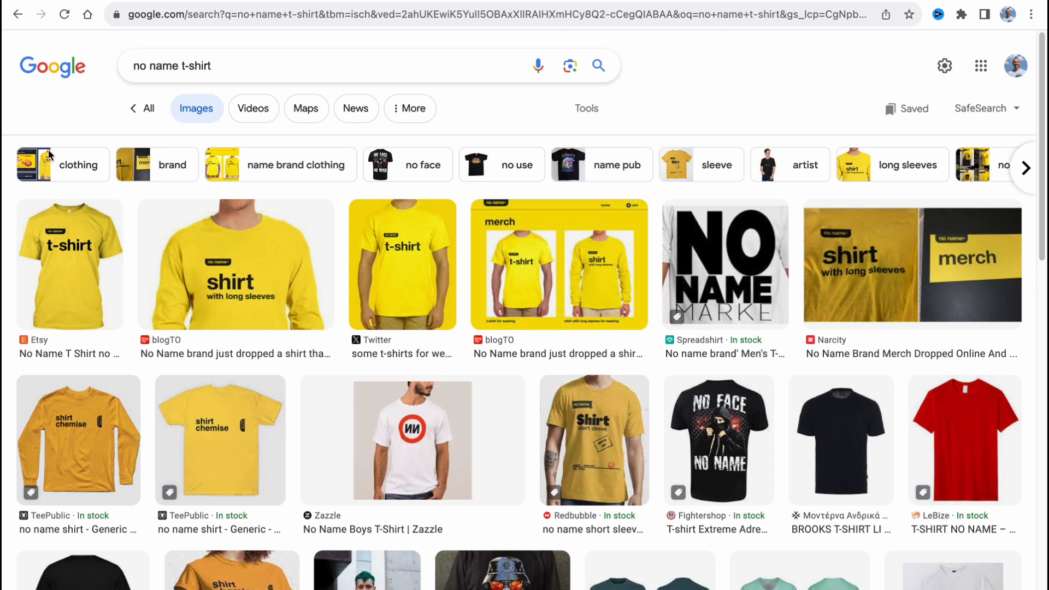
{"action": "left_click", "coordinate": [97, 273]}
{"action": "left_click", "coordinate": [759, 295]}
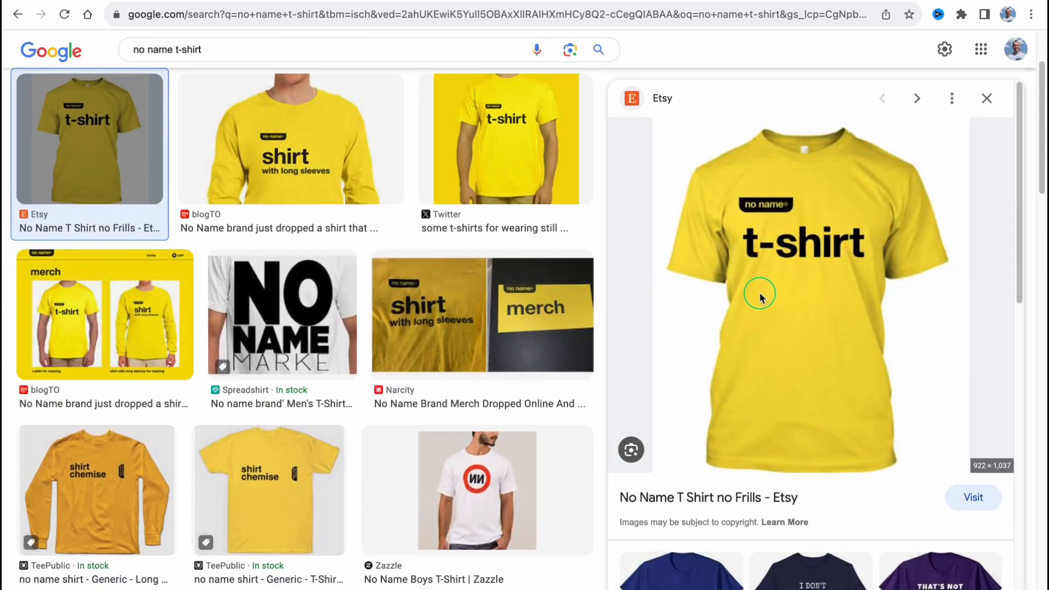
{"action": "right_click", "coordinate": [760, 295]}
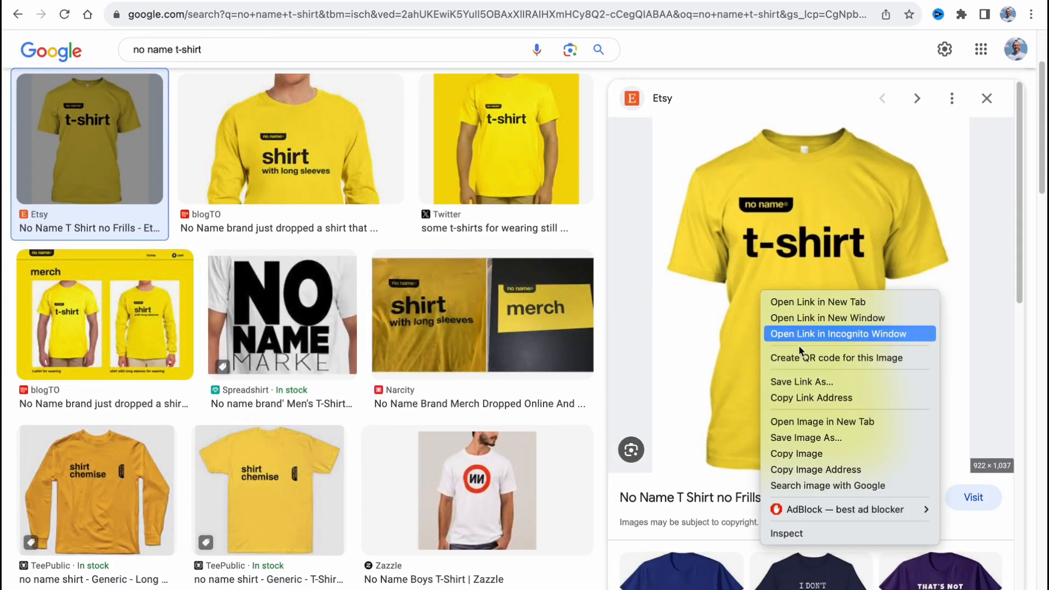
{"action": "left_click", "coordinate": [814, 441]}
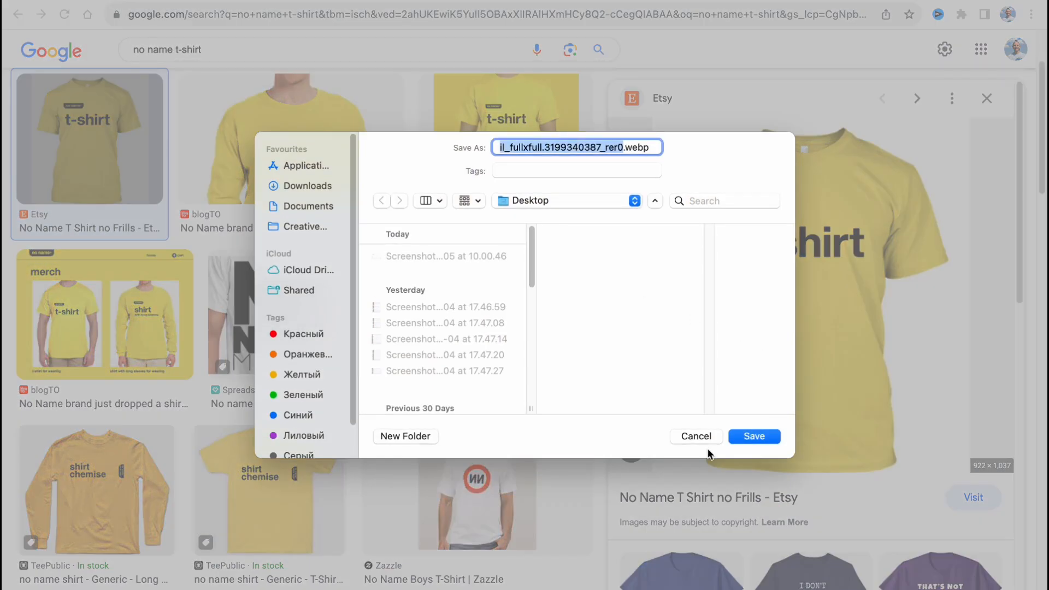
{"action": "left_click", "coordinate": [689, 435]}
Save the blogTO image of the yellow "shirt with long sleeves" to the Desktop under the name "tsrt"
{"action": "left_click", "coordinate": [323, 155]}
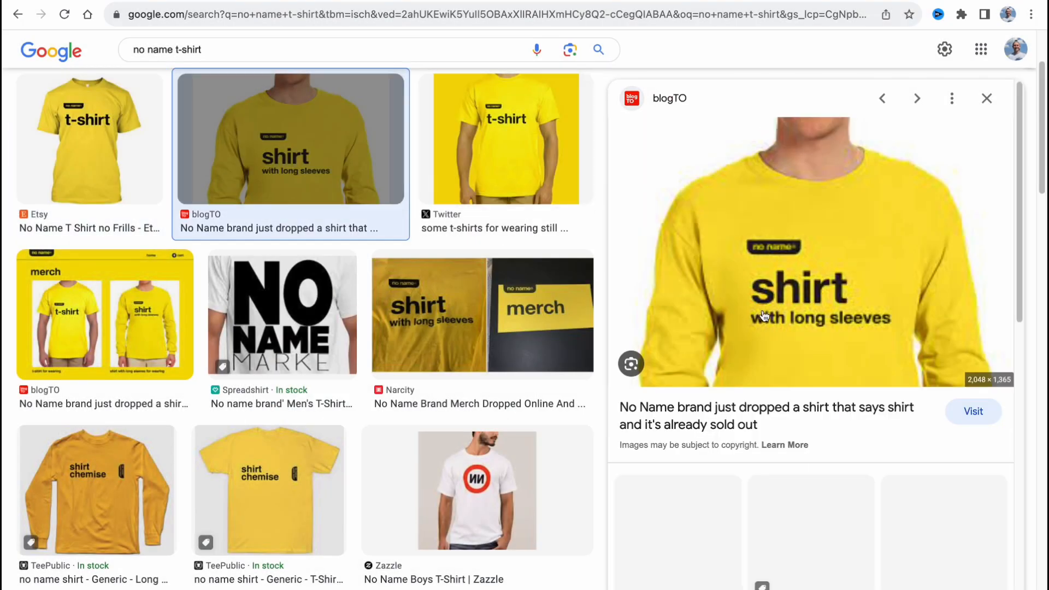
{"action": "right_click", "coordinate": [770, 279]}
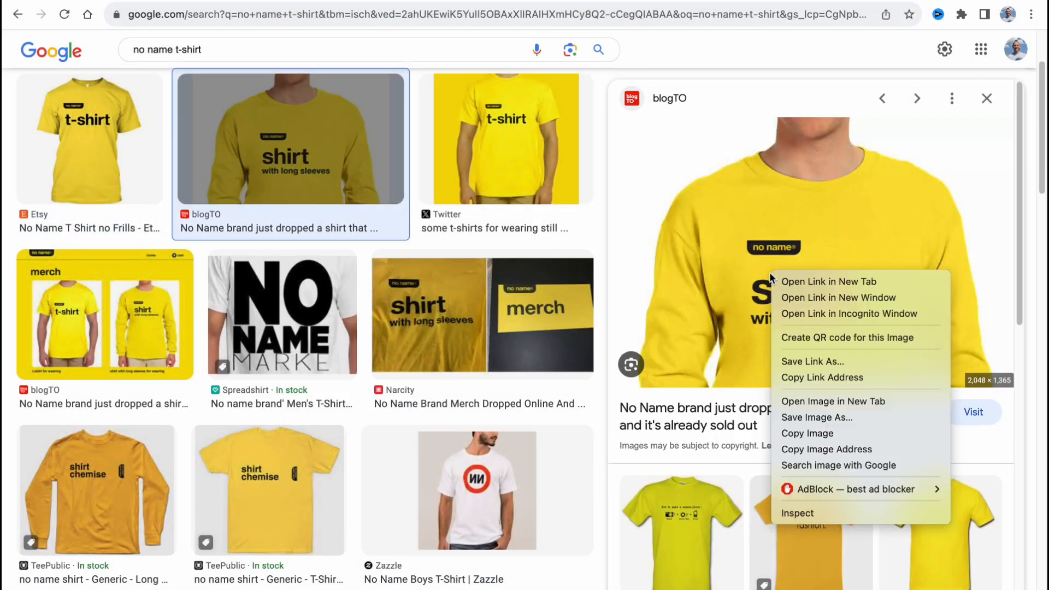
{"action": "left_click", "coordinate": [797, 417]}
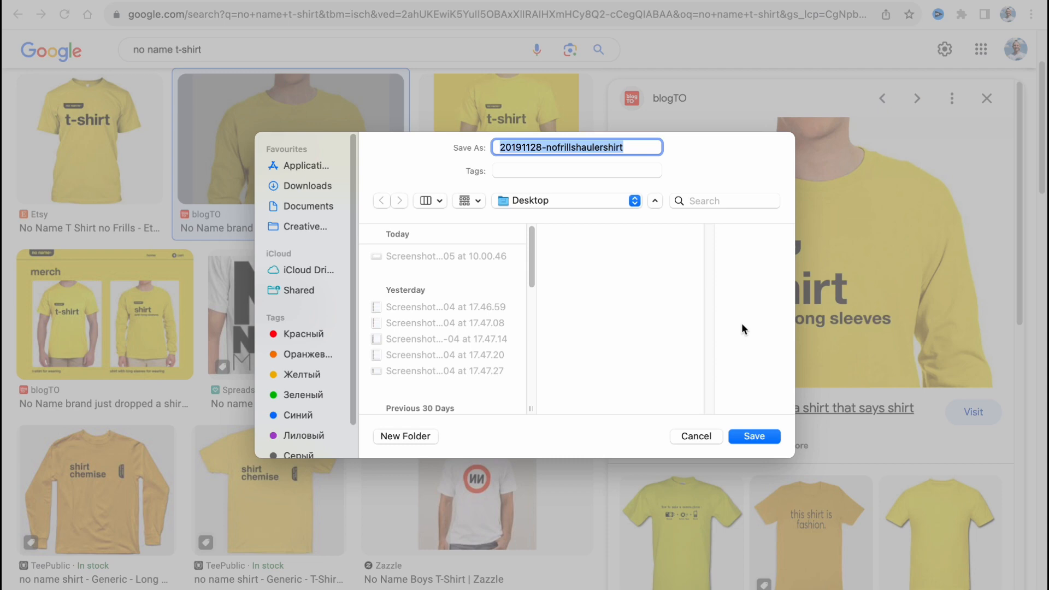
{"action": "type", "text": "tsr"}
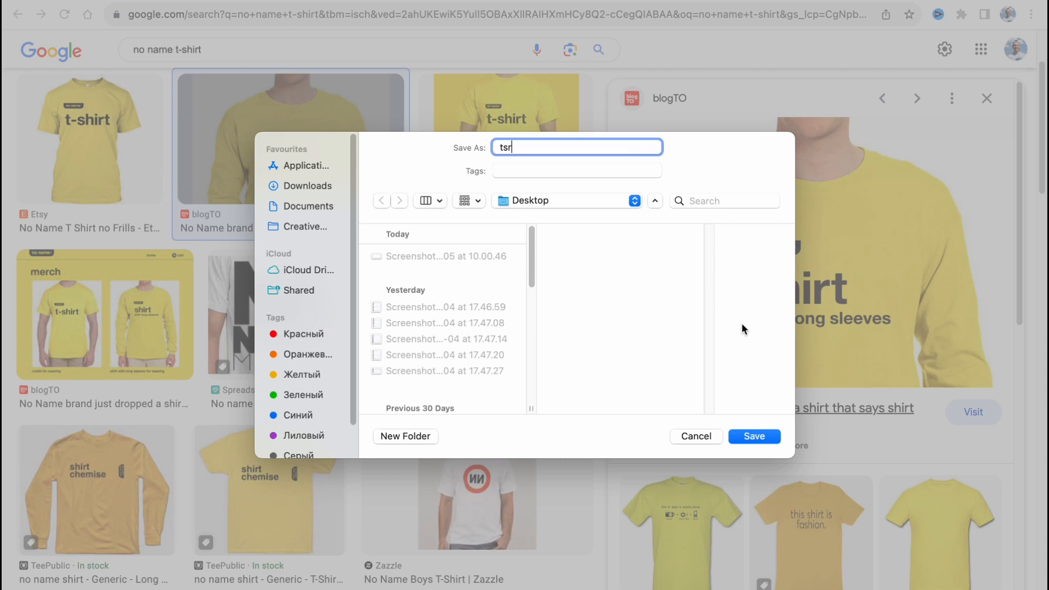
{"action": "type", "text": "t"}
{"action": "key", "text": "Return"}
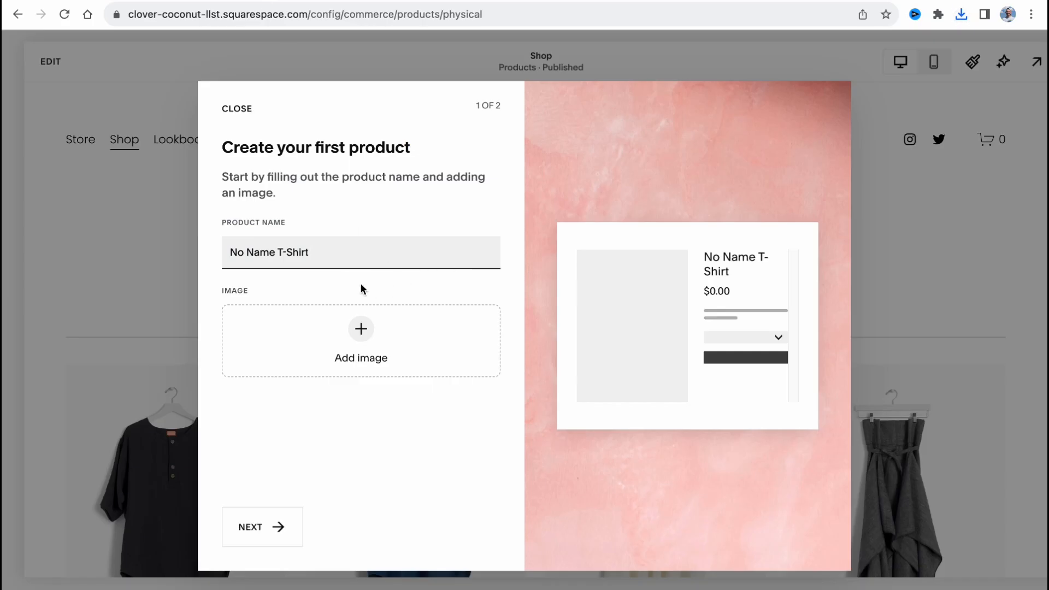
Capture a Desktop screenshot of the enlarged yellow long-sleeve shirt image in the Google Images results for use as the product image
{"action": "left_click", "coordinate": [361, 328]}
{"action": "left_click", "coordinate": [399, 334]}
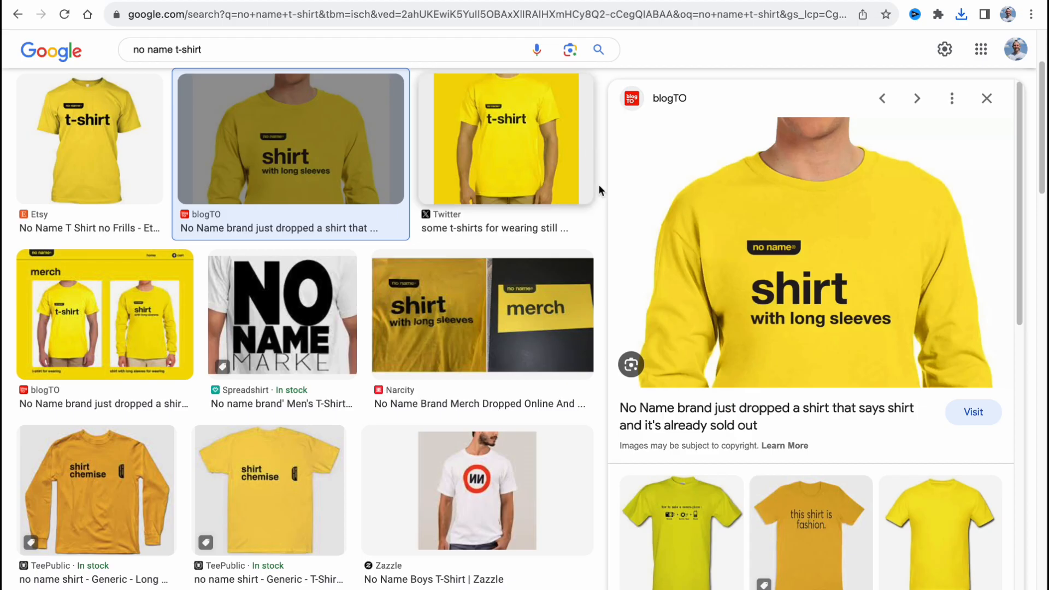
{"action": "key", "text": "super+shift+4"}
{"action": "left_click_drag", "start_coordinate": [671, 123], "coordinate": [970, 376]}
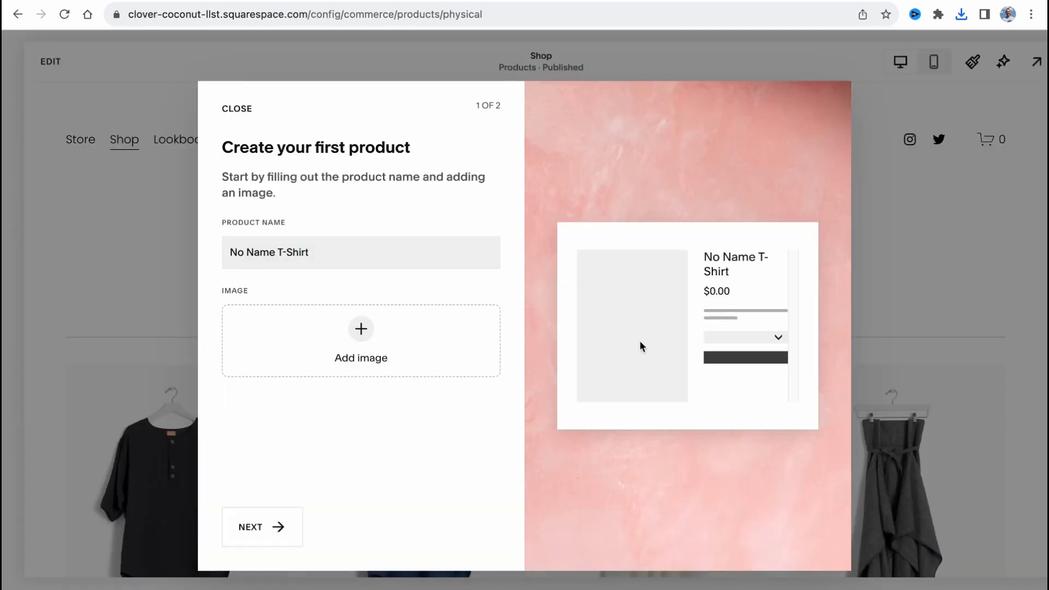
Add the Desktop screenshot taken at 12.42.52 as the product image and continue to the inventory setup
{"action": "left_click", "coordinate": [345, 337]}
{"action": "left_click", "coordinate": [382, 341]}
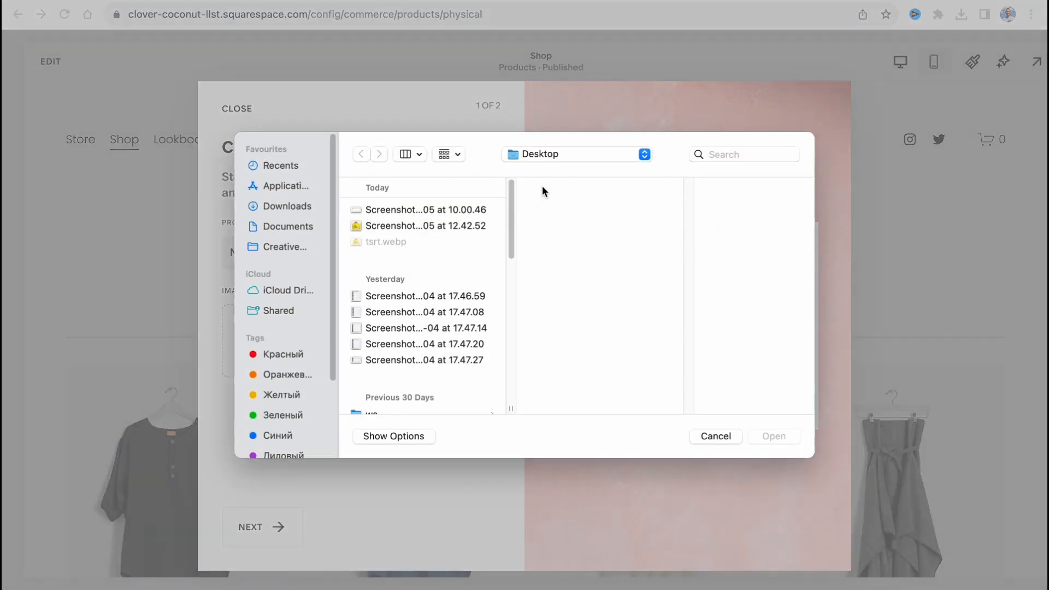
{"action": "left_click", "coordinate": [418, 226]}
{"action": "left_click", "coordinate": [790, 444]}
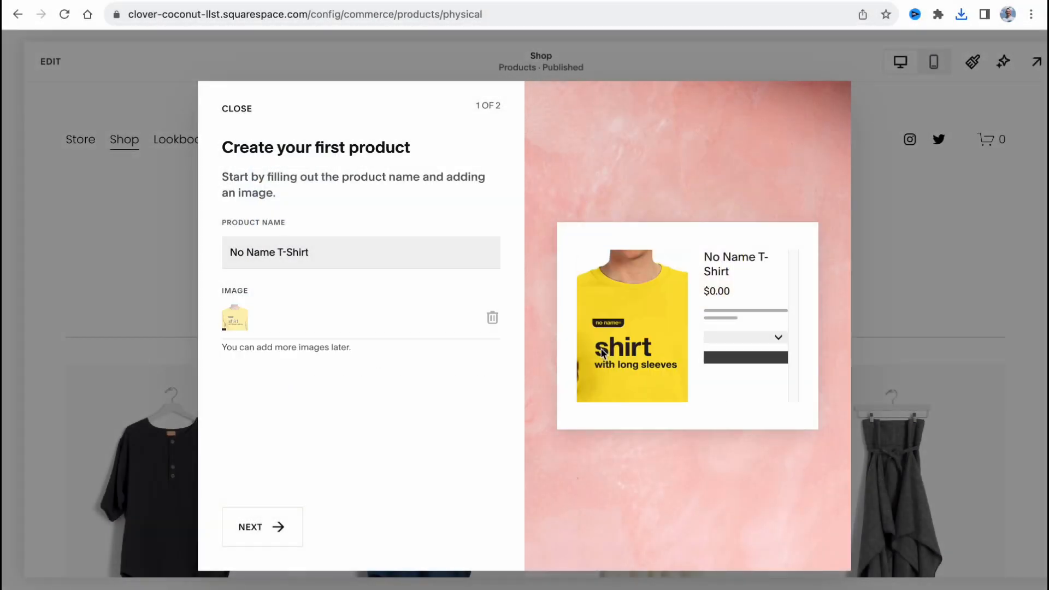
{"action": "left_click", "coordinate": [276, 528]}
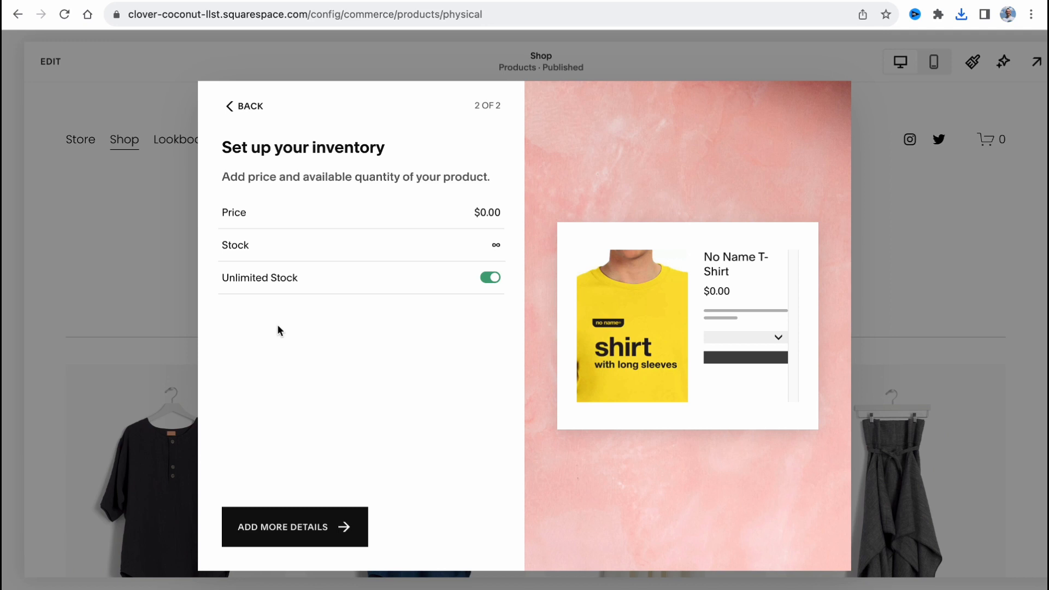
Set the product's price to $9.99 and continue to the full product details
{"action": "left_click", "coordinate": [490, 212]}
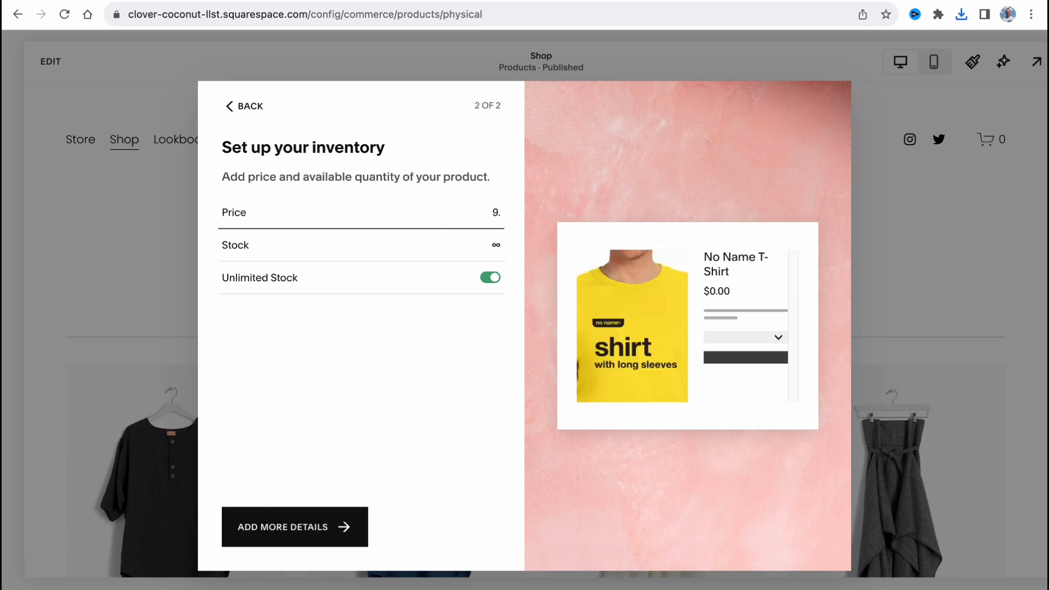
{"action": "left_click", "coordinate": [516, 365]}
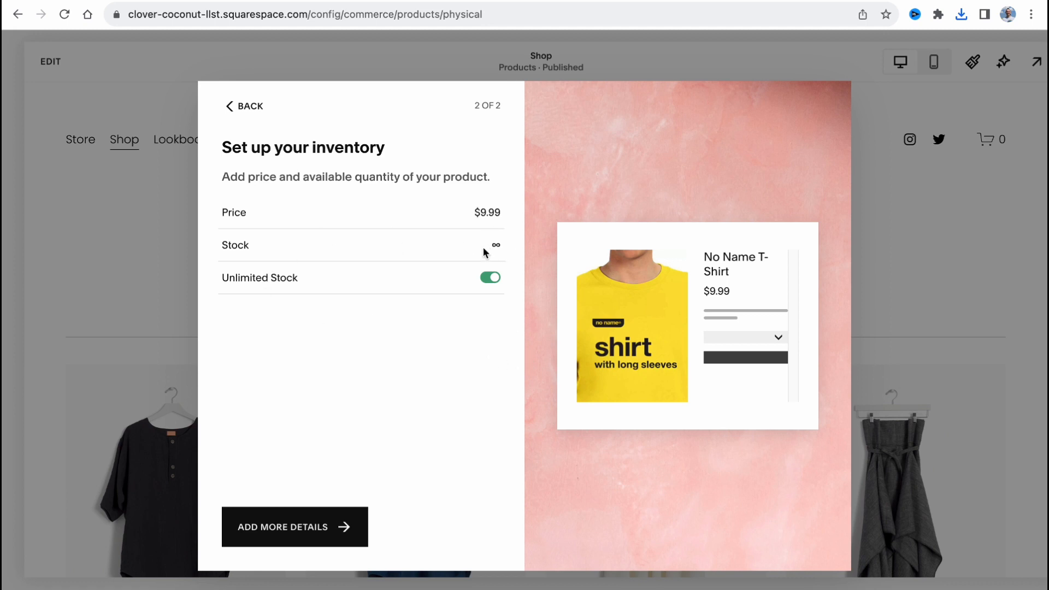
{"action": "left_click", "coordinate": [324, 532]}
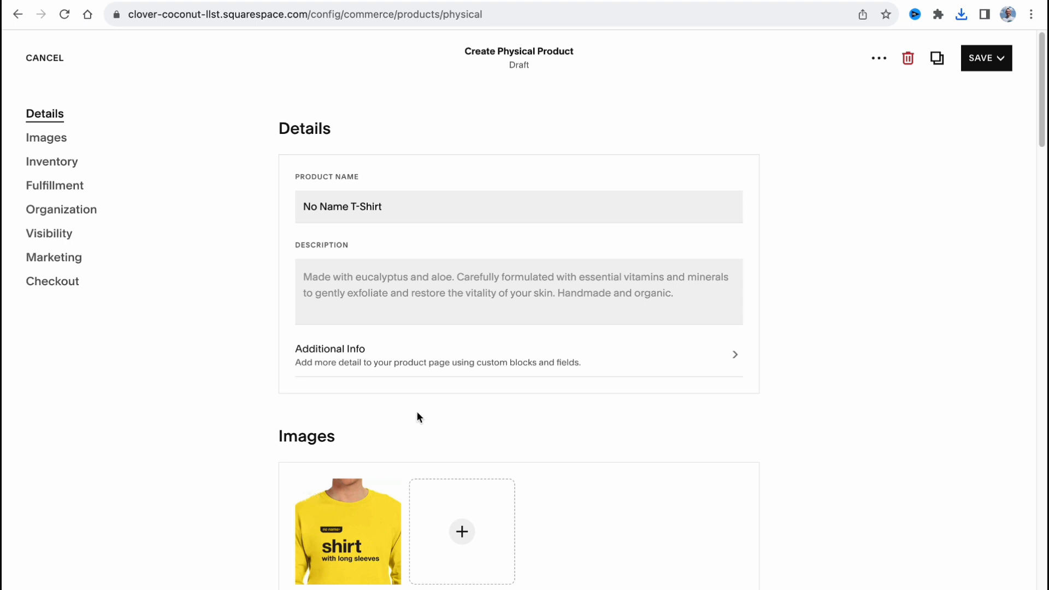
Look over the new product's settings from Details and Inventory through Visibility and Marketing, and return to the Details section
{"action": "scroll", "coordinate": [417, 407], "scroll_direction": "down", "scroll_amount": 2}
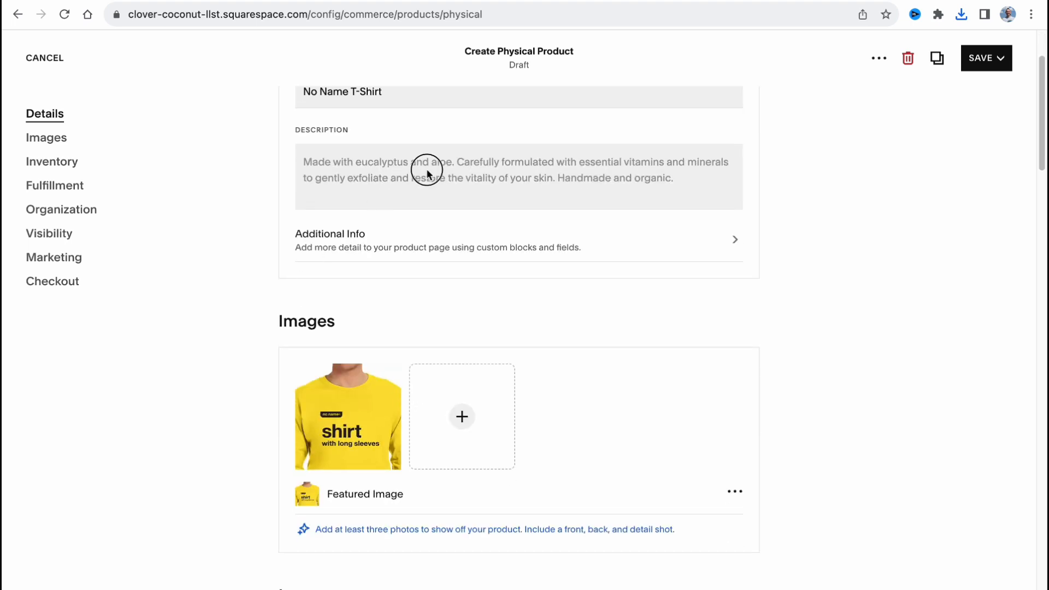
{"action": "scroll", "coordinate": [417, 274], "scroll_direction": "down", "scroll_amount": 3}
{"action": "scroll", "coordinate": [413, 279], "scroll_direction": "down", "scroll_amount": 3}
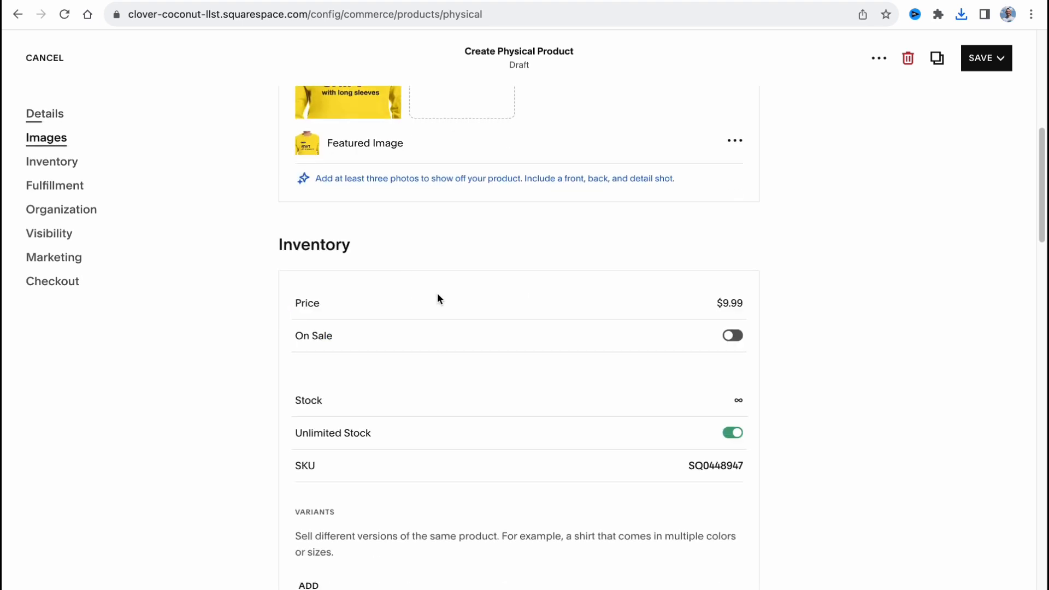
{"action": "scroll", "coordinate": [434, 296], "scroll_direction": "down", "scroll_amount": 8}
{"action": "scroll", "coordinate": [431, 292], "scroll_direction": "down", "scroll_amount": 12}
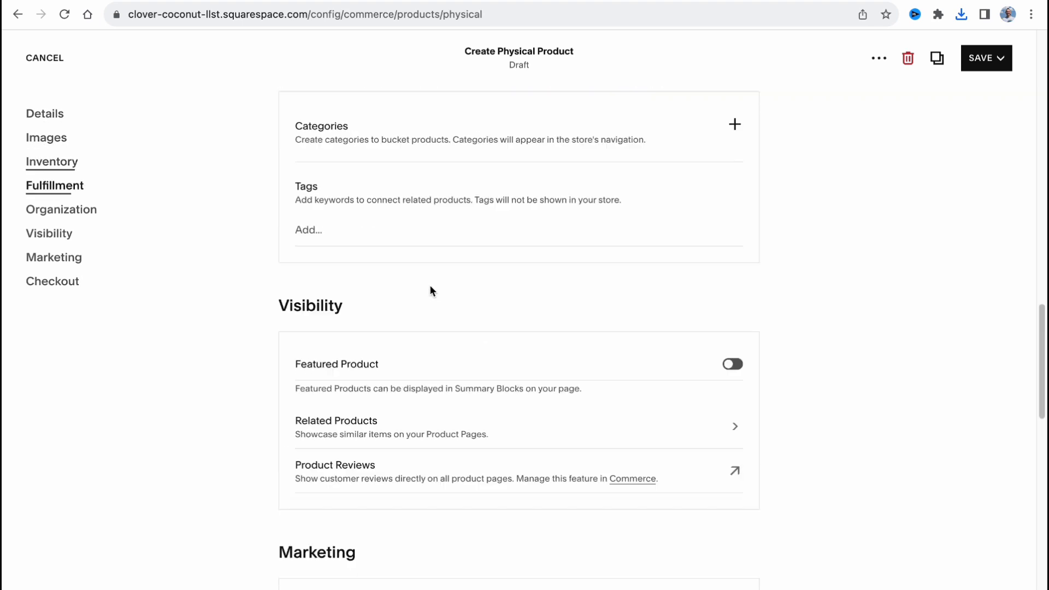
{"action": "scroll", "coordinate": [420, 304], "scroll_direction": "up", "scroll_amount": 8}
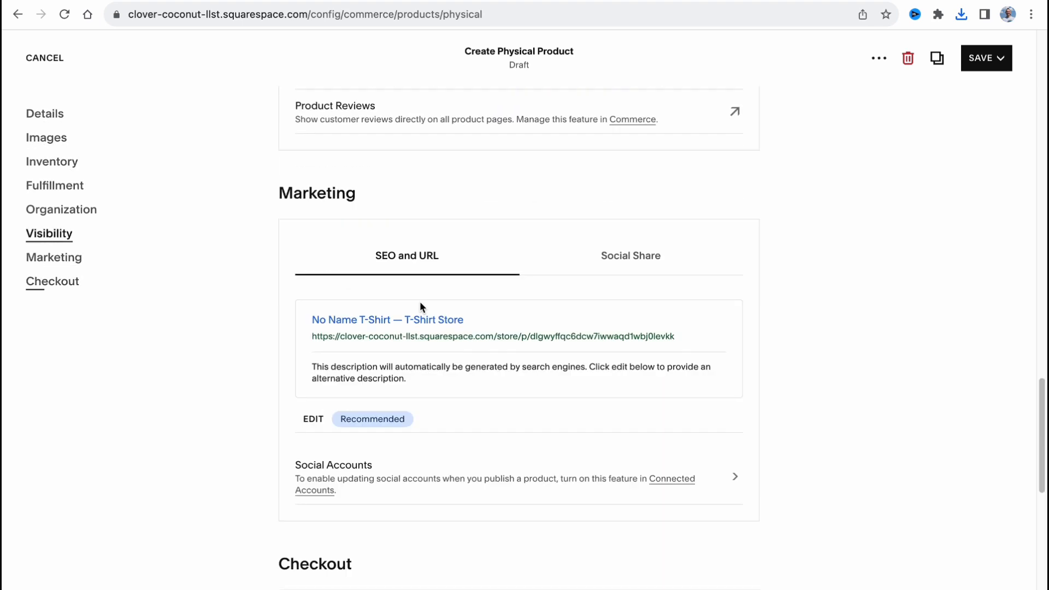
{"action": "scroll", "coordinate": [420, 303], "scroll_direction": "up", "scroll_amount": 20}
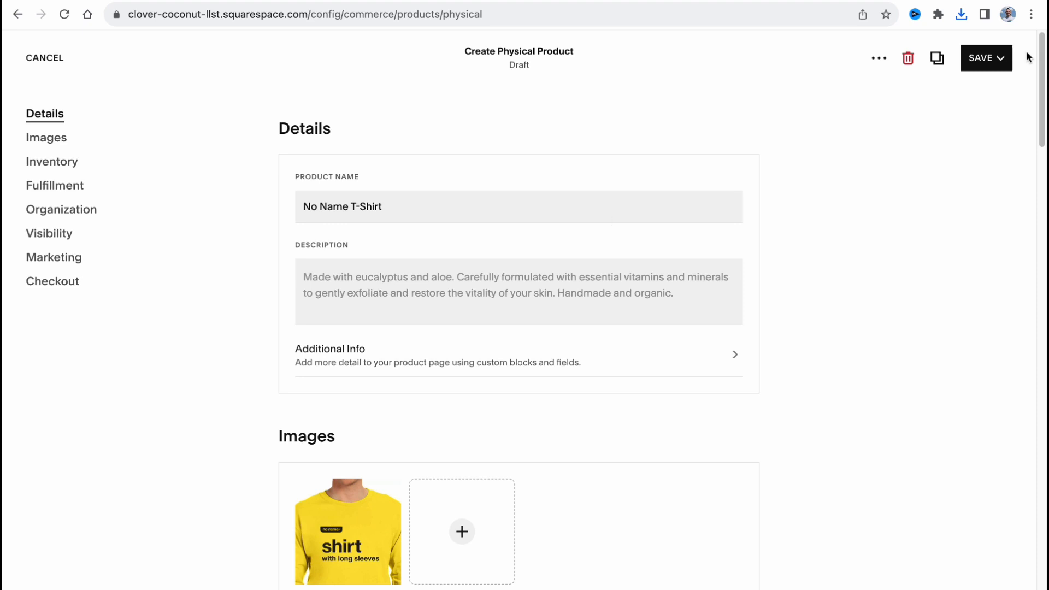
Save the No Name T-Shirt product and close its editor to return to the product list
{"action": "left_click", "coordinate": [1000, 58]}
{"action": "left_click", "coordinate": [958, 93]}
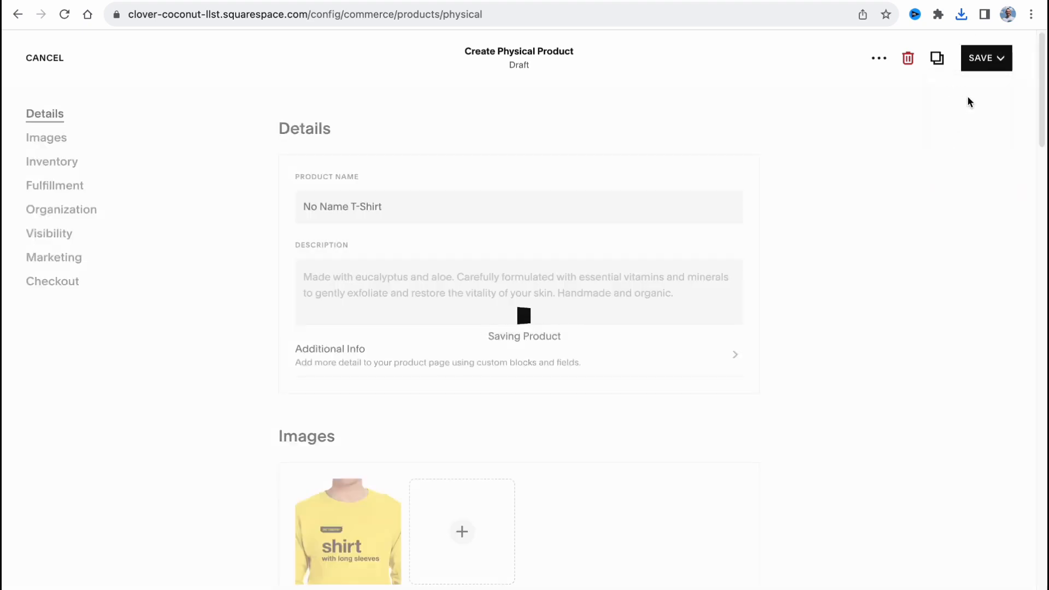
{"action": "left_click", "coordinate": [43, 59]}
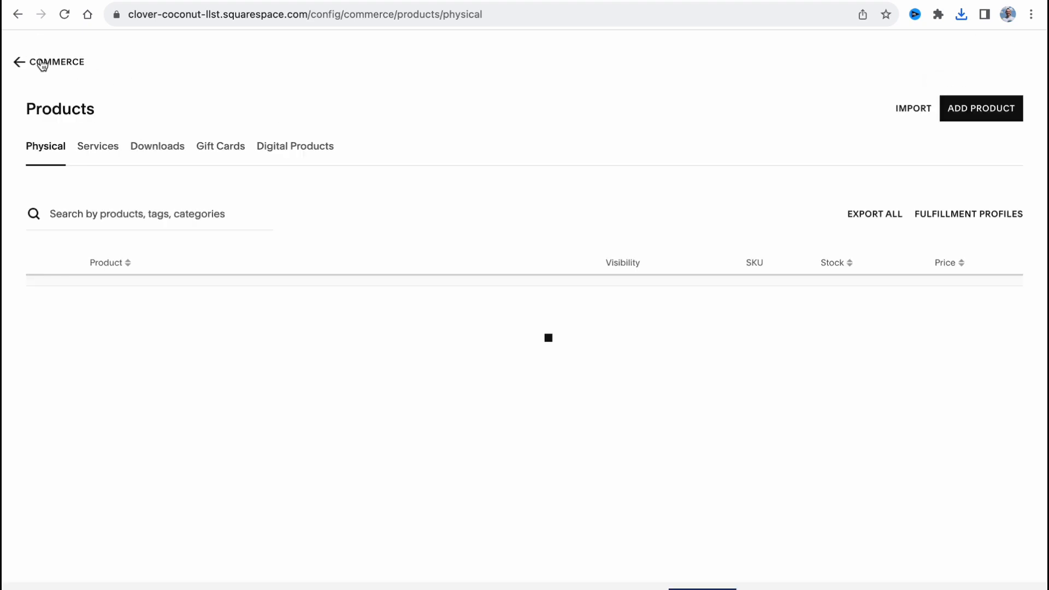
Look over the store's Products, Orders and Customers pages, and return to the main site menu
{"action": "left_click", "coordinate": [40, 63]}
{"action": "left_click", "coordinate": [53, 158]}
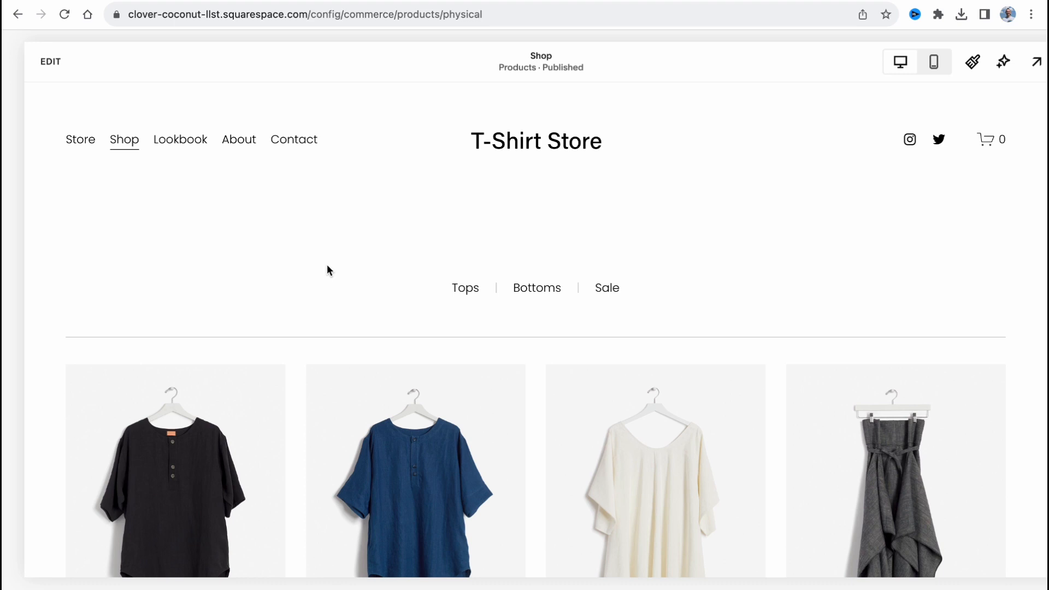
{"action": "left_click", "coordinate": [17, 14]}
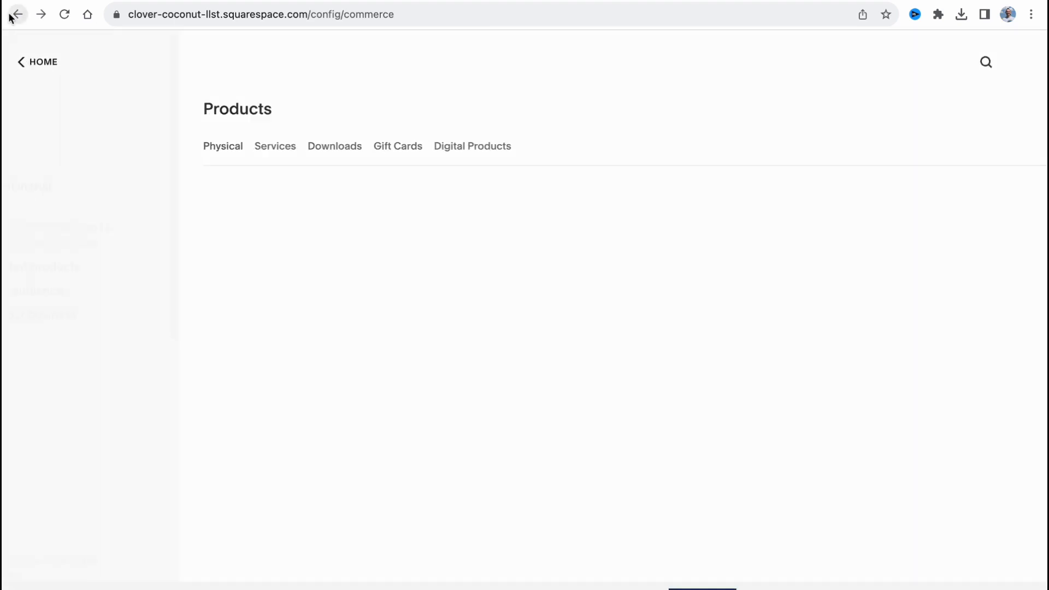
{"action": "left_click", "coordinate": [50, 177]}
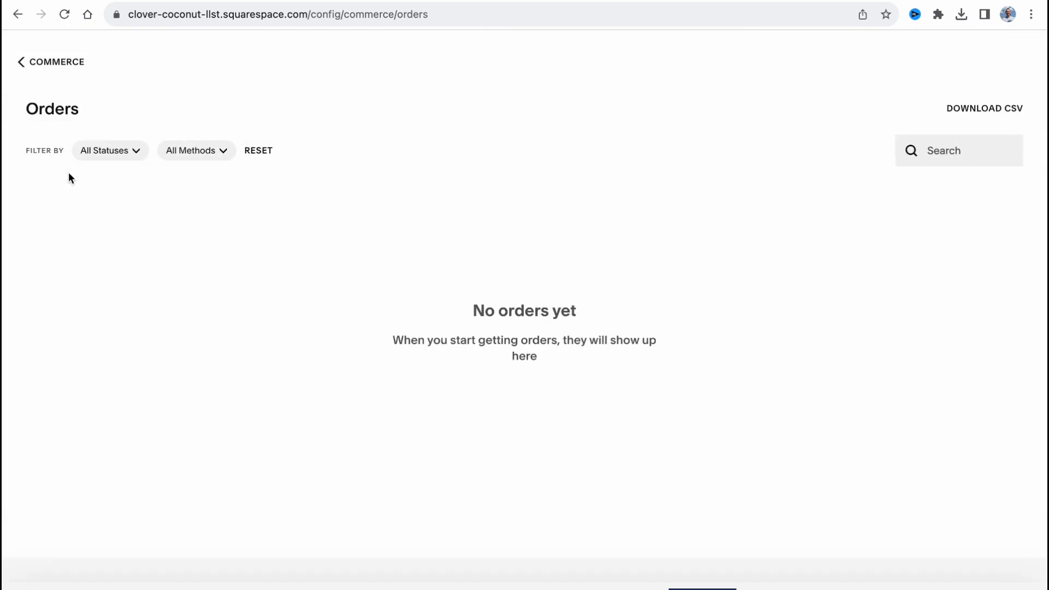
{"action": "left_click", "coordinate": [17, 14]}
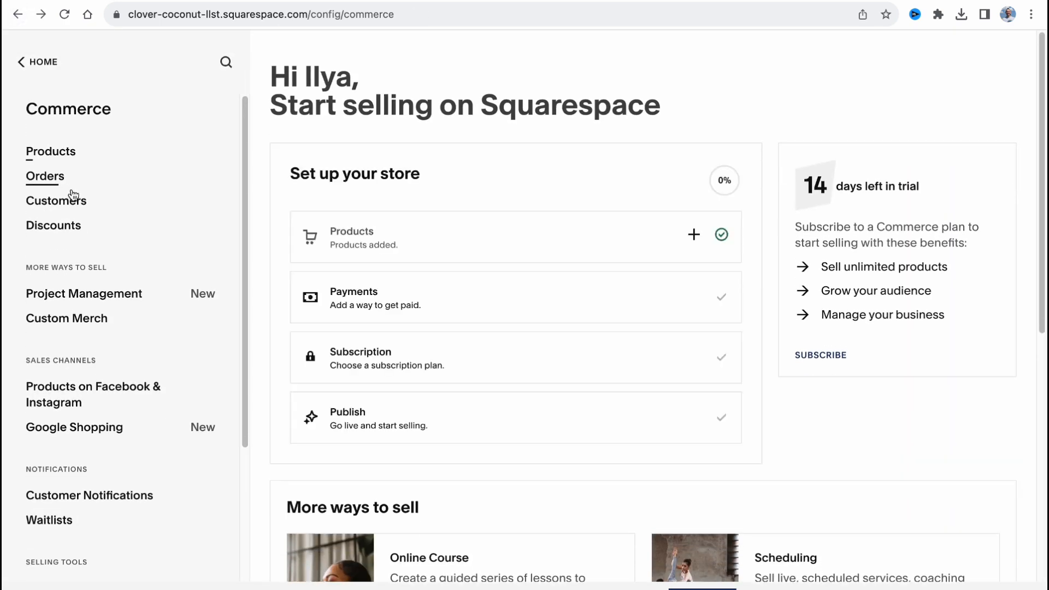
{"action": "left_click", "coordinate": [68, 202]}
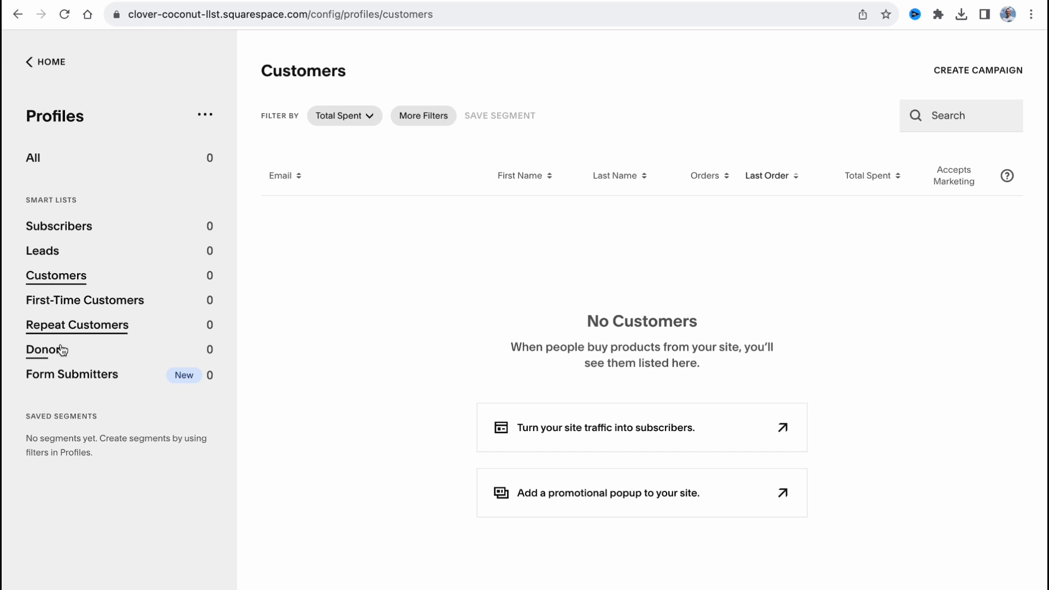
{"action": "left_click", "coordinate": [34, 75]}
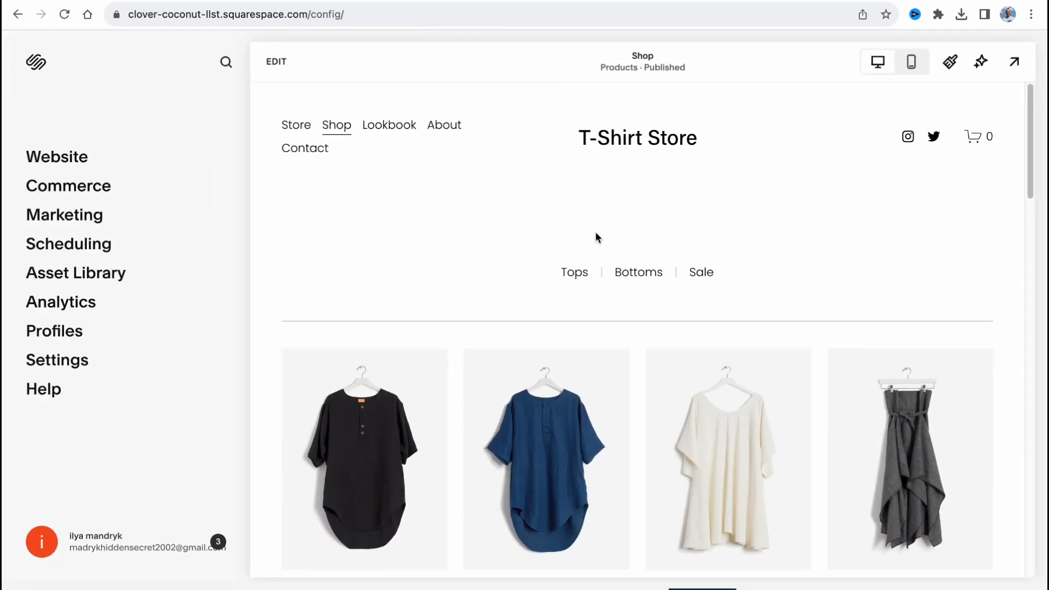
Open the Shop page for editing and look through its product grid and sections down to the footer
{"action": "scroll", "coordinate": [584, 232], "scroll_direction": "down", "scroll_amount": 2}
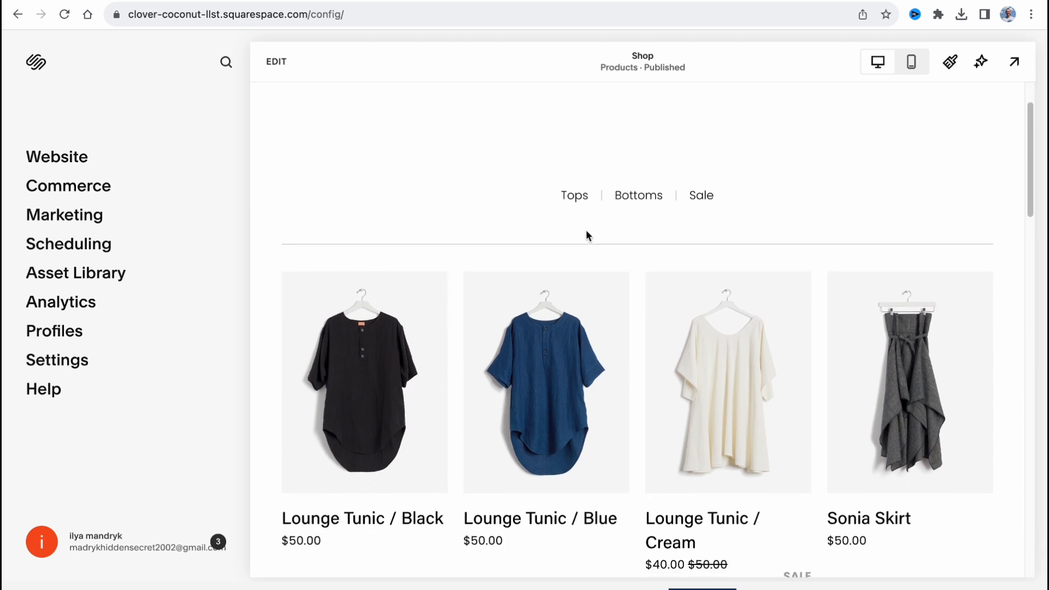
{"action": "left_click", "coordinate": [273, 64]}
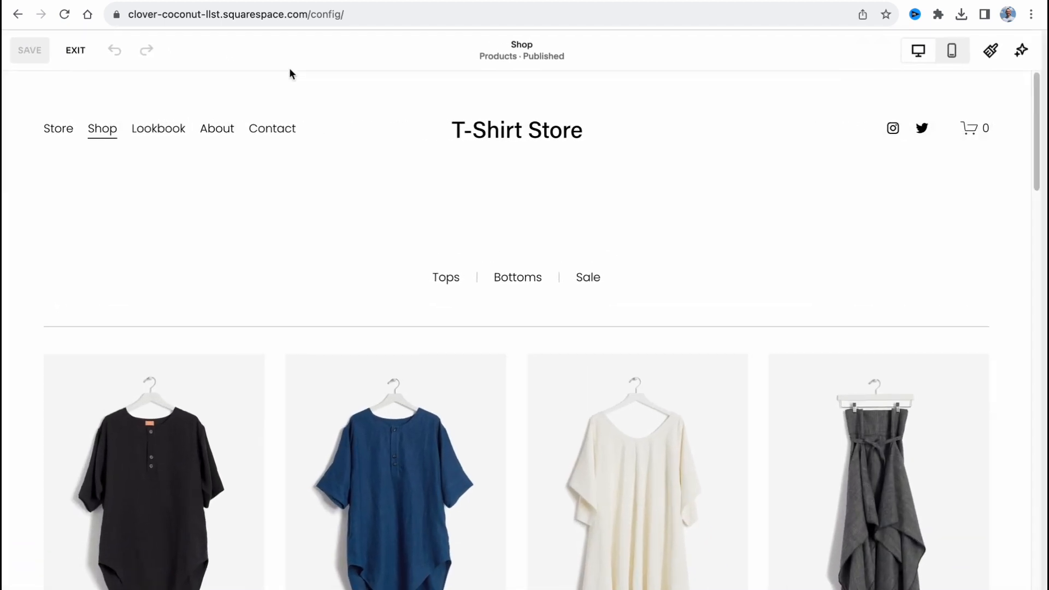
{"action": "mouse_move", "coordinate": [574, 225]}
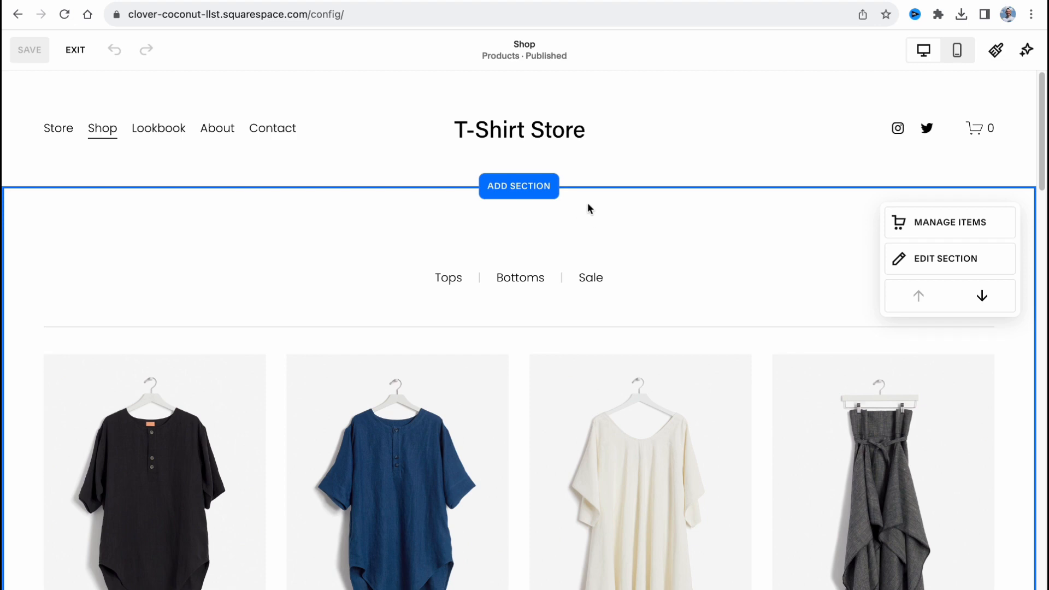
{"action": "scroll", "coordinate": [631, 308], "scroll_direction": "down", "scroll_amount": 1}
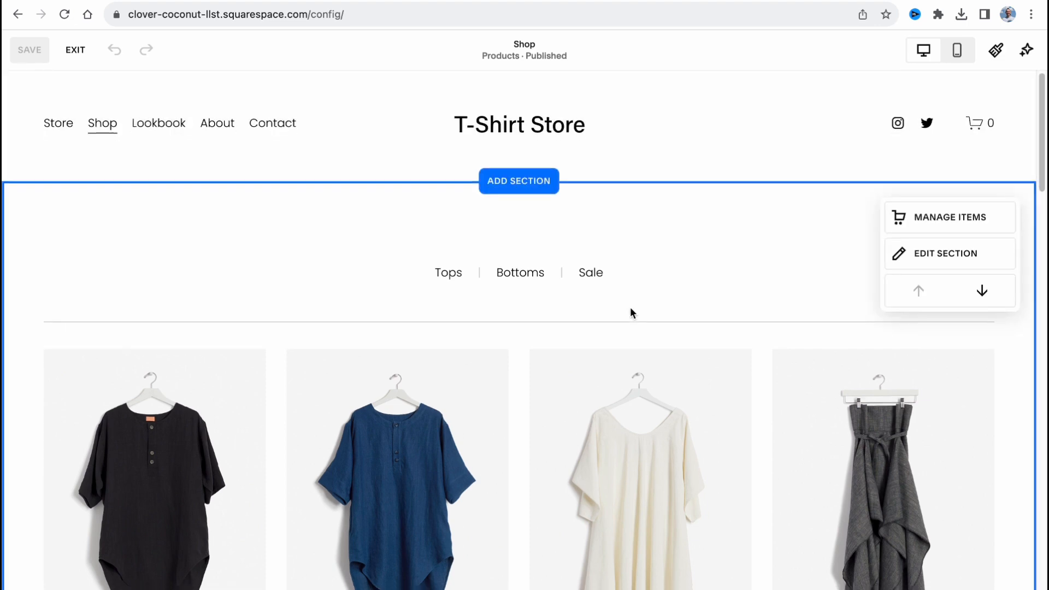
{"action": "scroll", "coordinate": [630, 313], "scroll_direction": "down", "scroll_amount": 10}
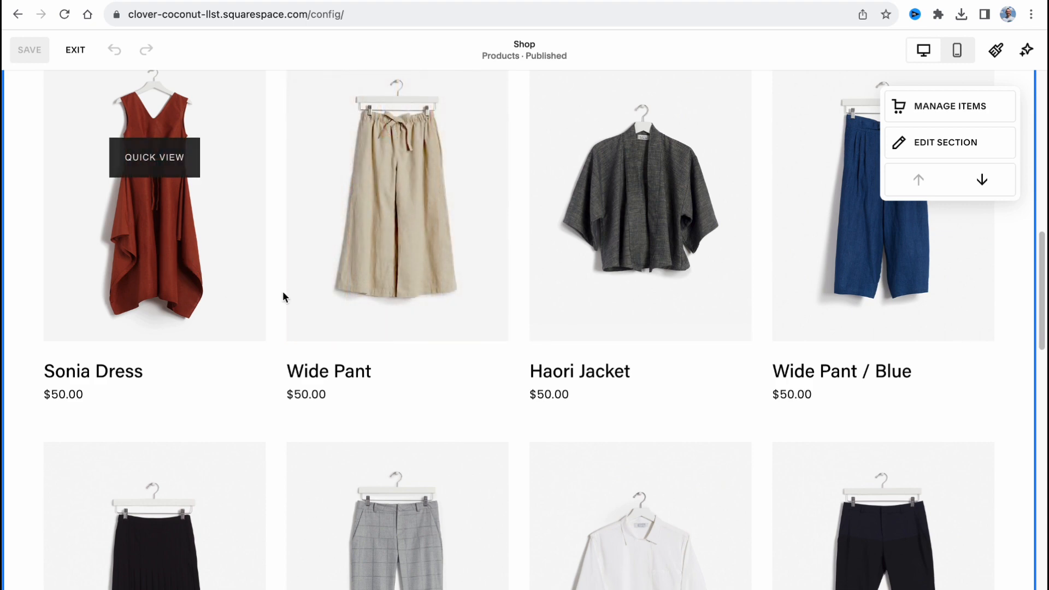
{"action": "scroll", "coordinate": [283, 295], "scroll_direction": "down", "scroll_amount": 18}
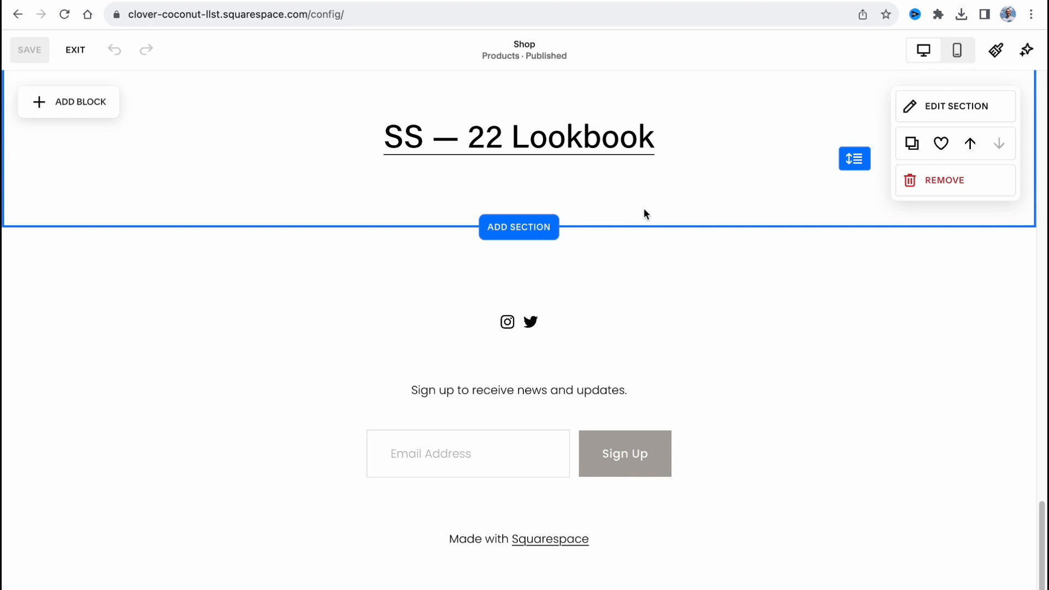
Look over the Shop page's product grid, open Site Styles and dismiss its introductory tip
{"action": "scroll", "coordinate": [533, 305], "scroll_direction": "up", "scroll_amount": 10}
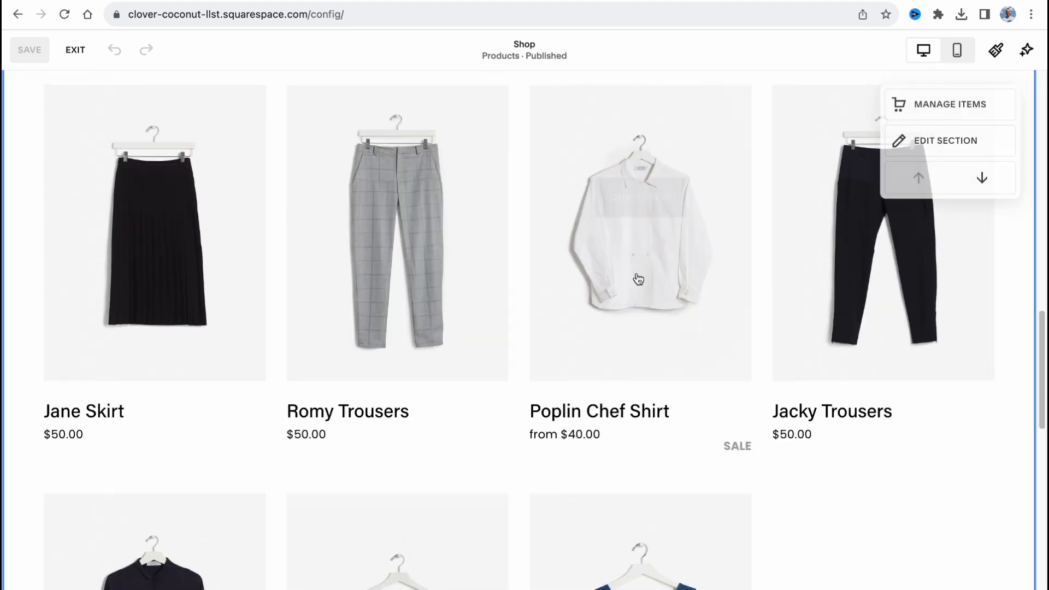
{"action": "scroll", "coordinate": [704, 253], "scroll_direction": "up", "scroll_amount": 8}
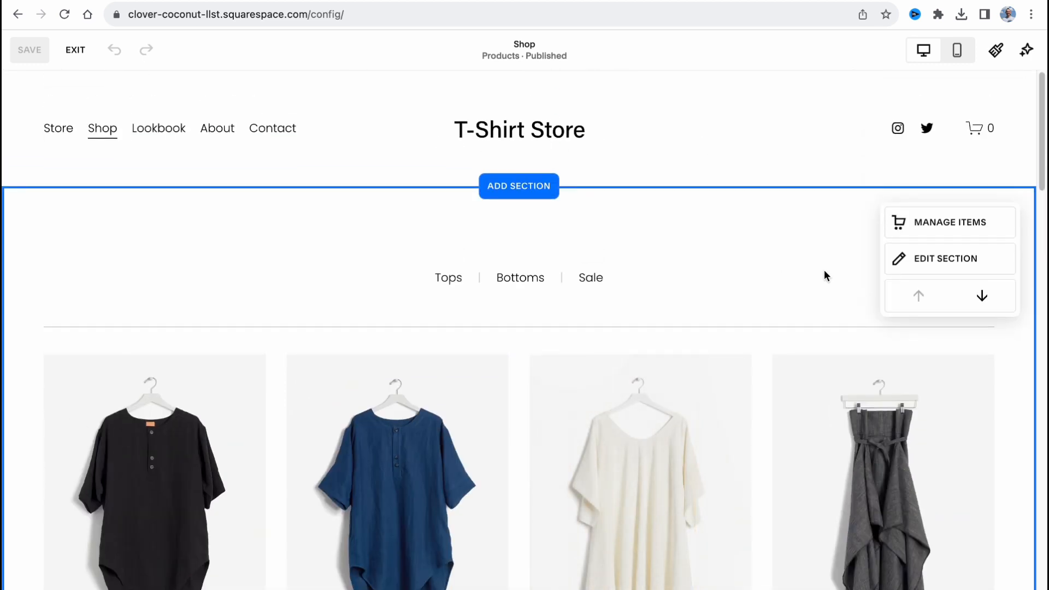
{"action": "scroll", "coordinate": [920, 259], "scroll_direction": "down", "scroll_amount": 5}
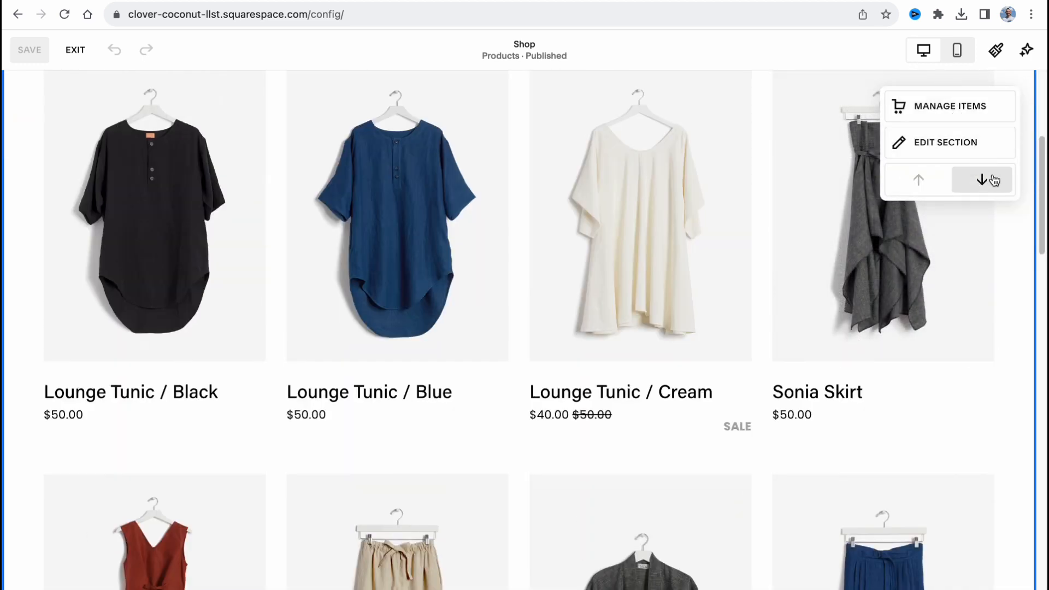
{"action": "left_click", "coordinate": [995, 49]}
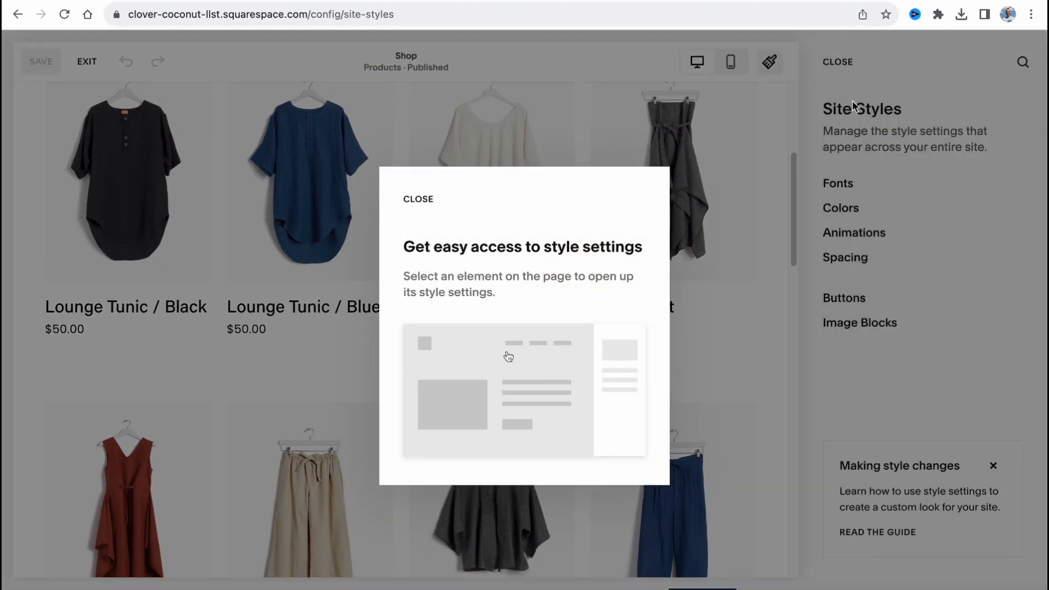
{"action": "left_click", "coordinate": [648, 191]}
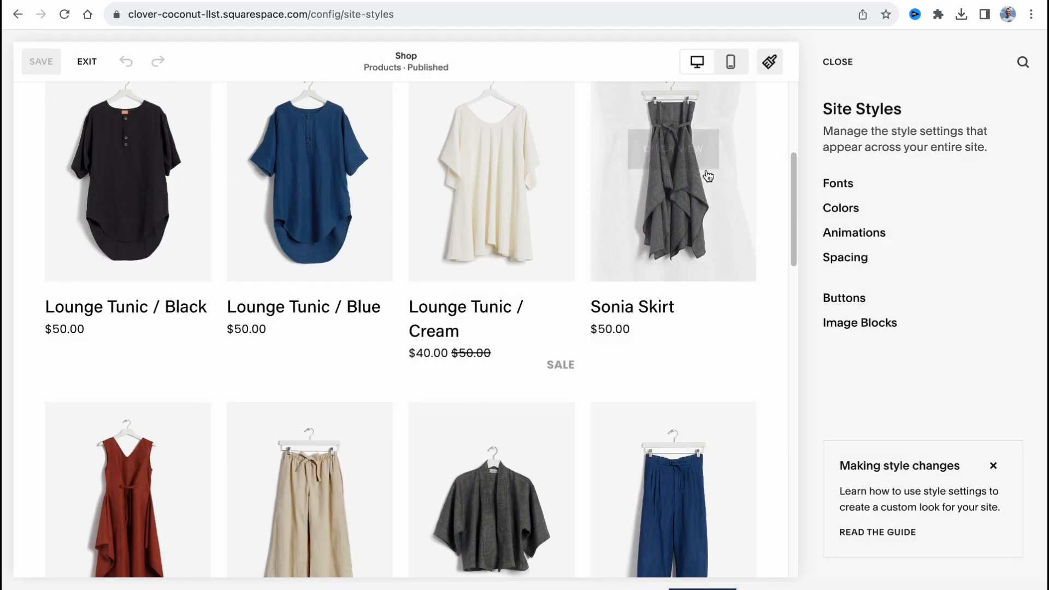
Switch the site's font pack to Gopher after trying Omnes Pro, Six Caps and other sans-serif packs
{"action": "left_click", "coordinate": [840, 188]}
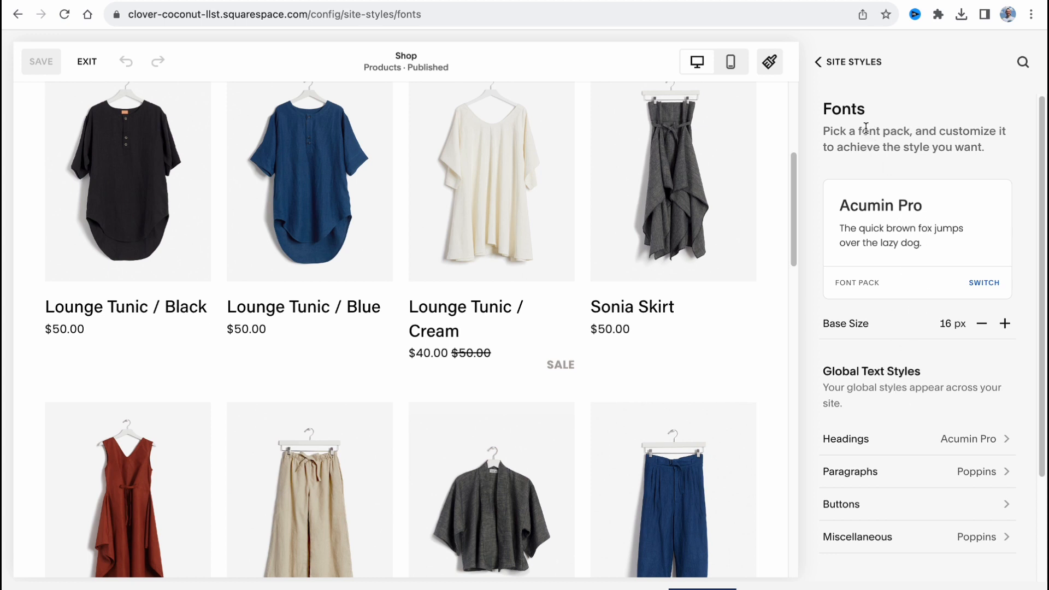
{"action": "left_click", "coordinate": [983, 284]}
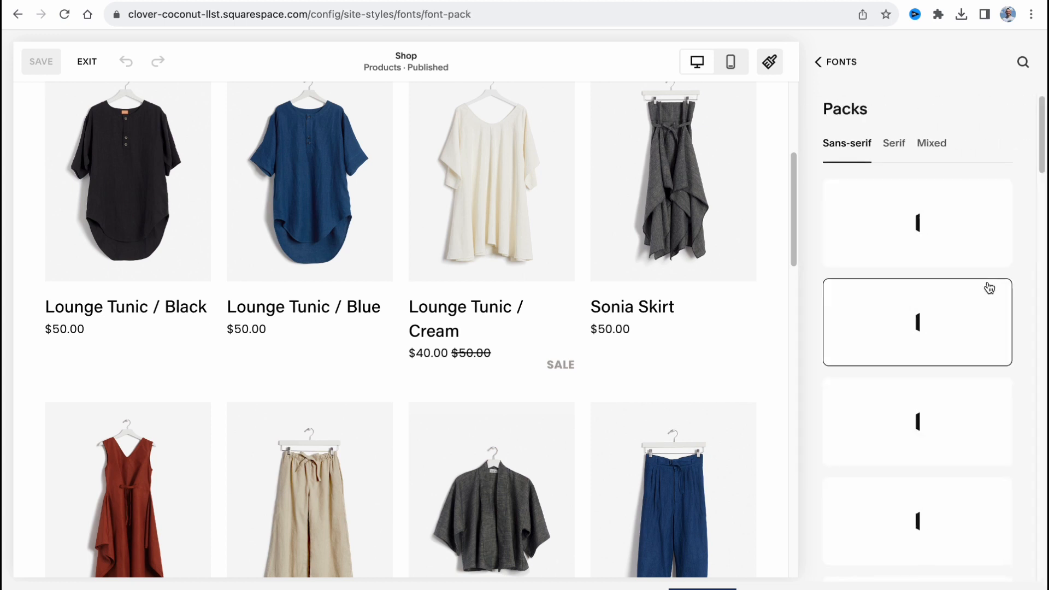
{"action": "left_click", "coordinate": [929, 213]}
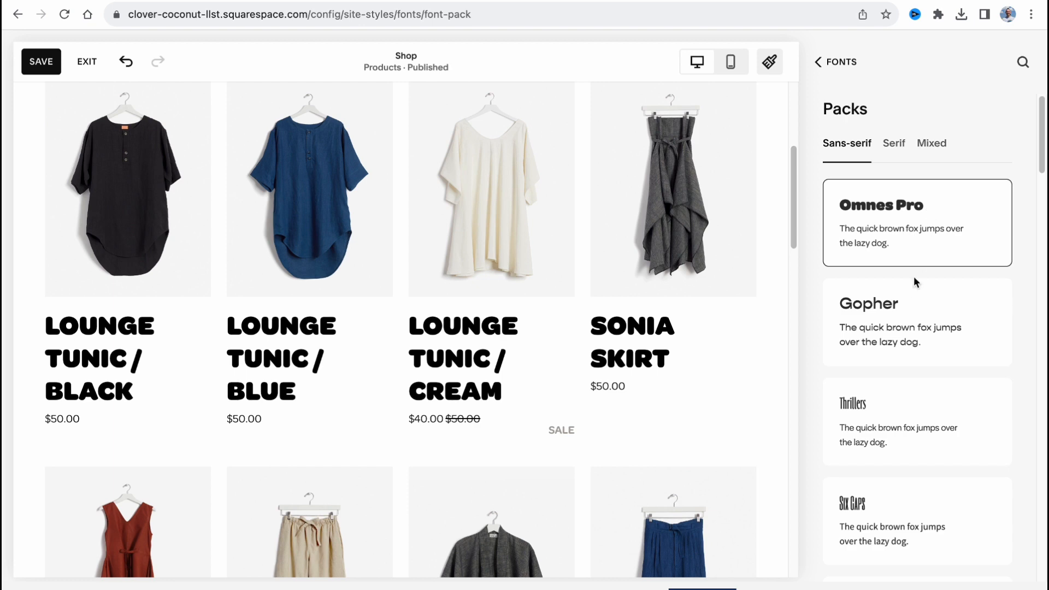
{"action": "left_click", "coordinate": [905, 307]}
{"action": "left_click", "coordinate": [908, 495]}
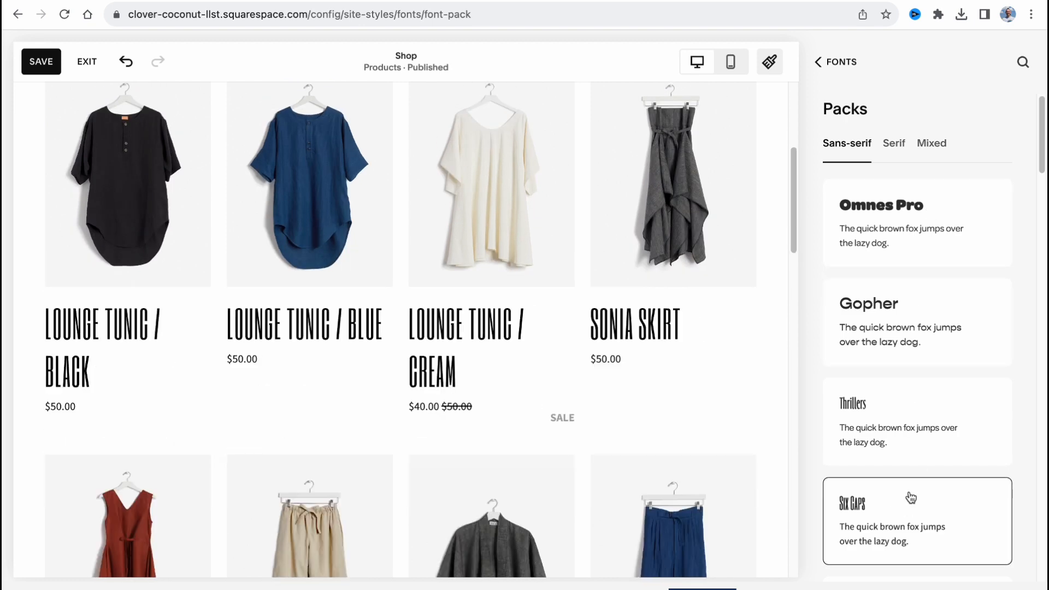
{"action": "left_click", "coordinate": [923, 434]}
{"action": "left_click", "coordinate": [930, 342]}
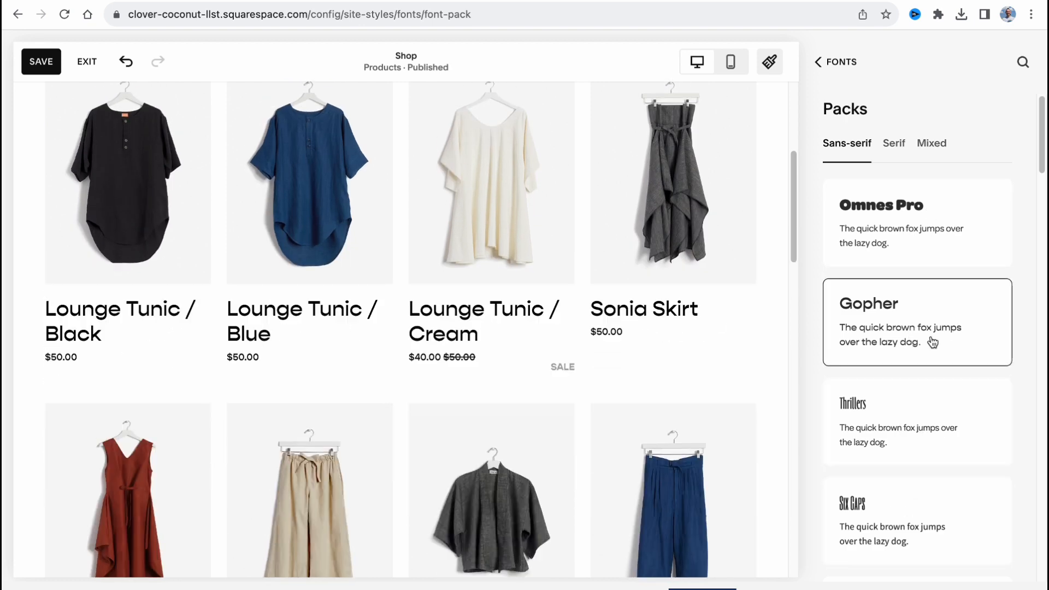
Look through the remaining sans-serif font packs and return to the Site Styles overview
{"action": "scroll", "coordinate": [524, 394], "scroll_direction": "up", "scroll_amount": 5}
{"action": "scroll", "coordinate": [848, 465], "scroll_direction": "down", "scroll_amount": 15}
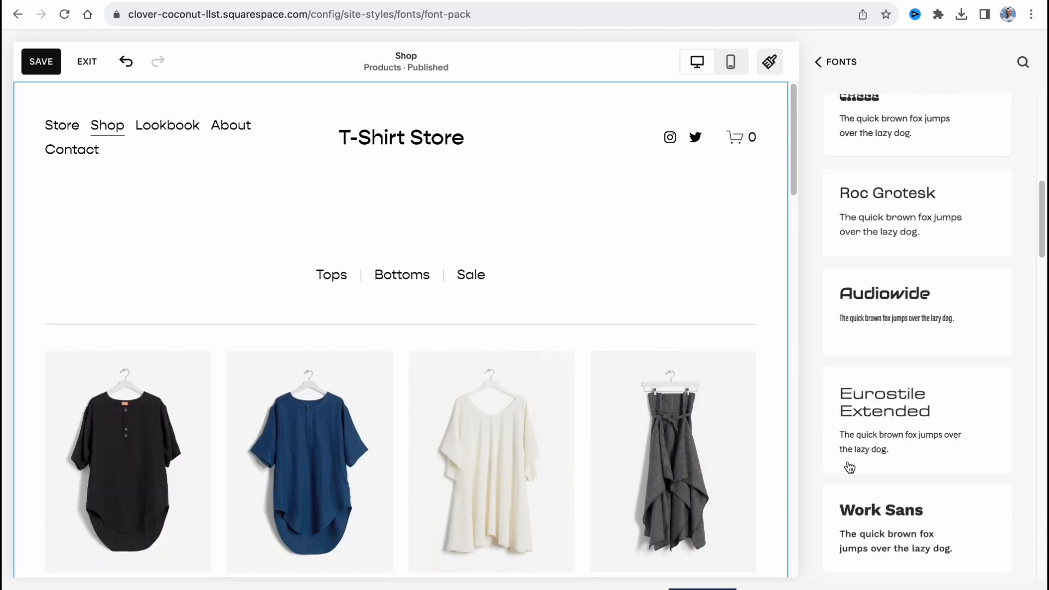
{"action": "scroll", "coordinate": [849, 465], "scroll_direction": "down", "scroll_amount": 10}
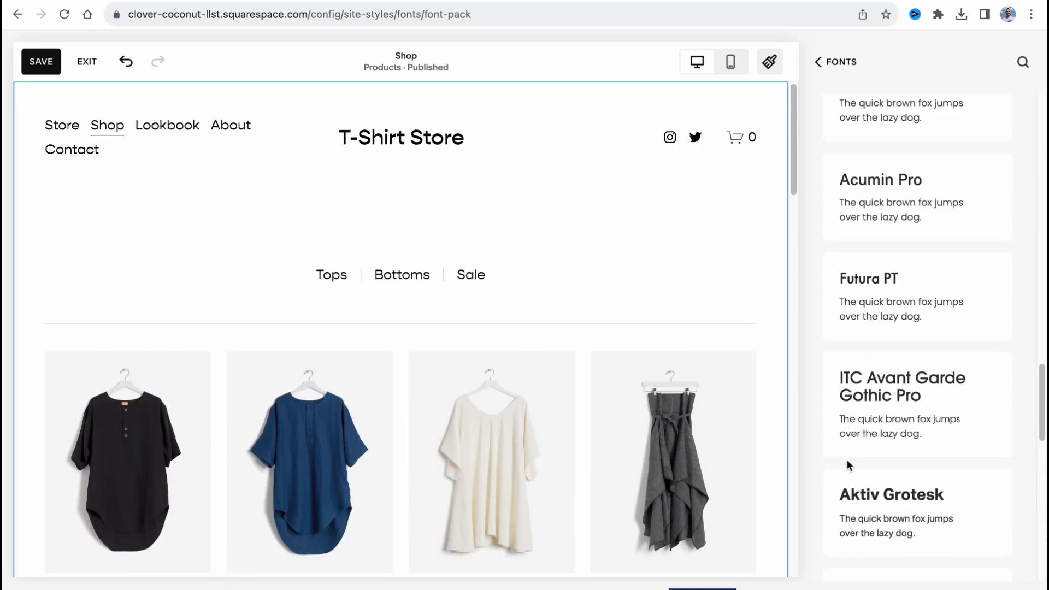
{"action": "scroll", "coordinate": [848, 466], "scroll_direction": "up", "scroll_amount": 20}
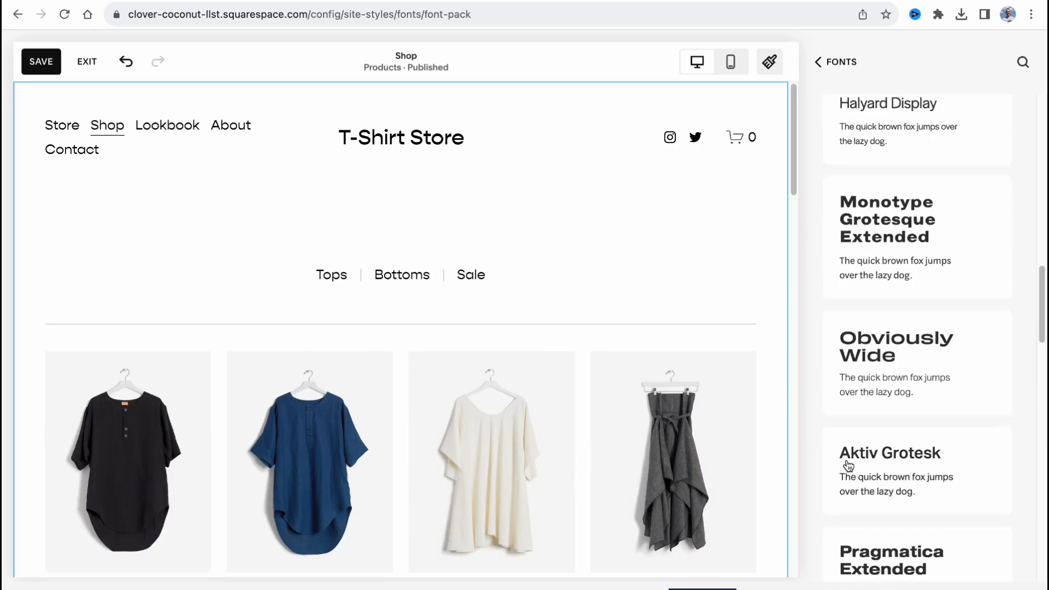
{"action": "left_click", "coordinate": [819, 62]}
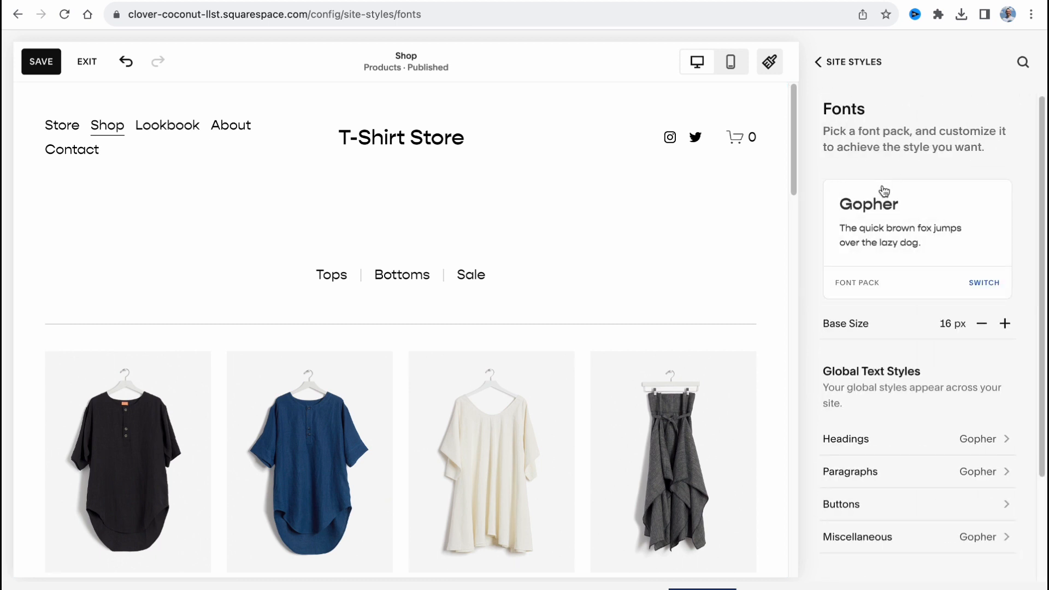
{"action": "left_click", "coordinate": [827, 72]}
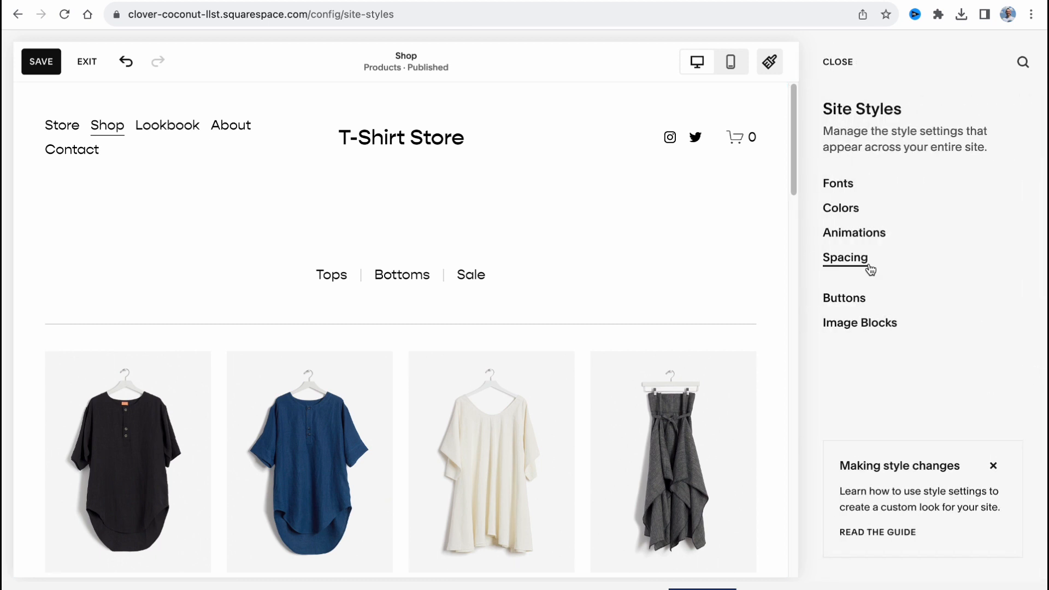
Set the background overlay of the Darkest 1 color theme to the palette's dark grey
{"action": "left_click", "coordinate": [849, 206]}
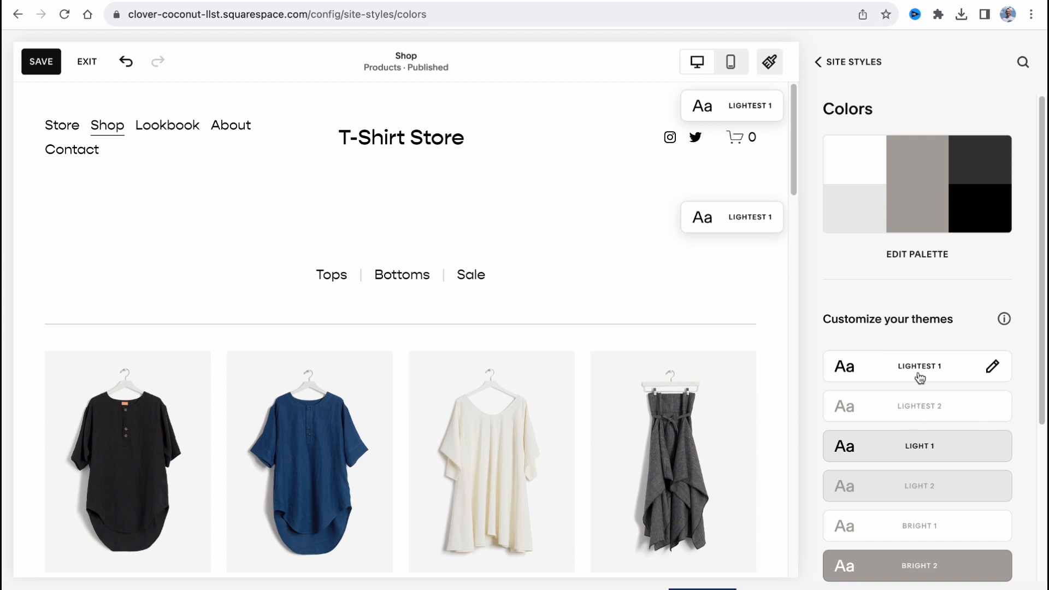
{"action": "scroll", "coordinate": [917, 409], "scroll_direction": "down", "scroll_amount": 4}
{"action": "scroll", "coordinate": [928, 393], "scroll_direction": "down", "scroll_amount": 1}
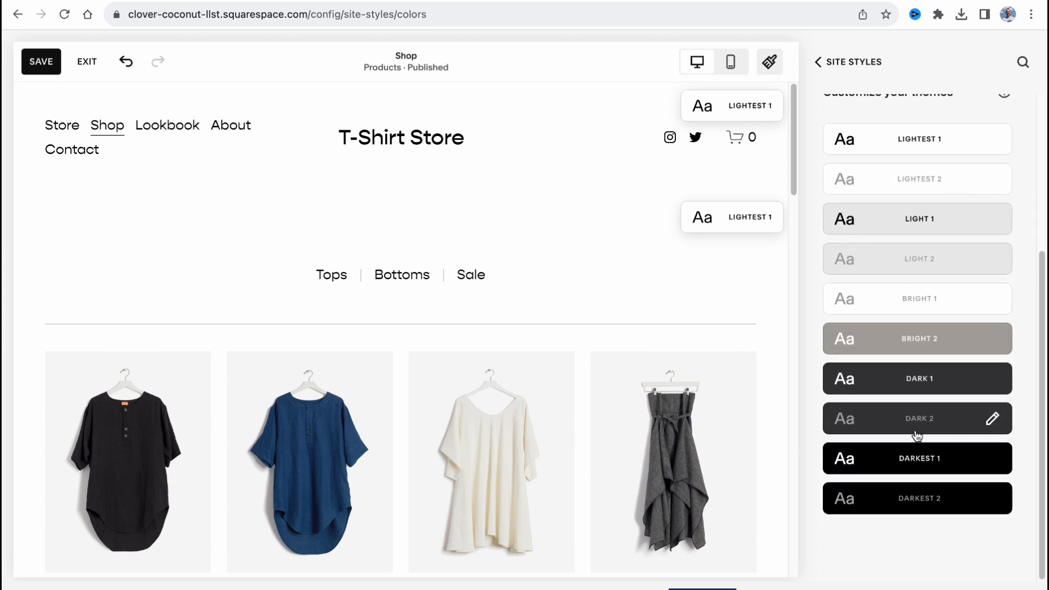
{"action": "left_click", "coordinate": [916, 463]}
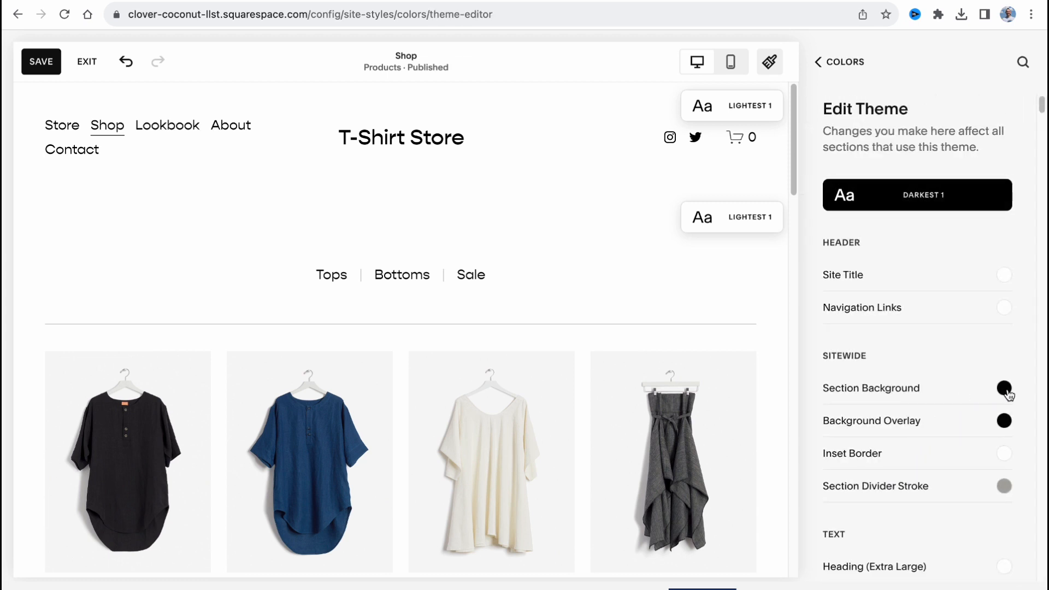
{"action": "left_click", "coordinate": [1004, 420]}
{"action": "left_click", "coordinate": [972, 389]}
{"action": "left_click", "coordinate": [948, 421]}
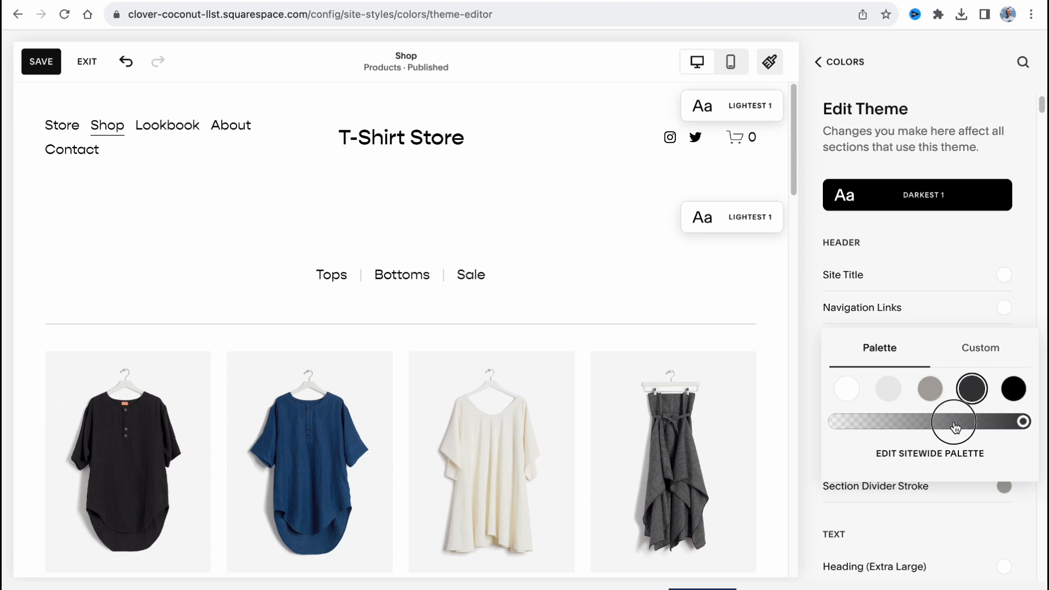
Edit the sitewide palette and apply the preset combining beige, lime yellow and sage green
{"action": "left_click", "coordinate": [946, 454]}
{"action": "left_click_drag", "start_coordinate": [894, 292], "coordinate": [1031, 103]}
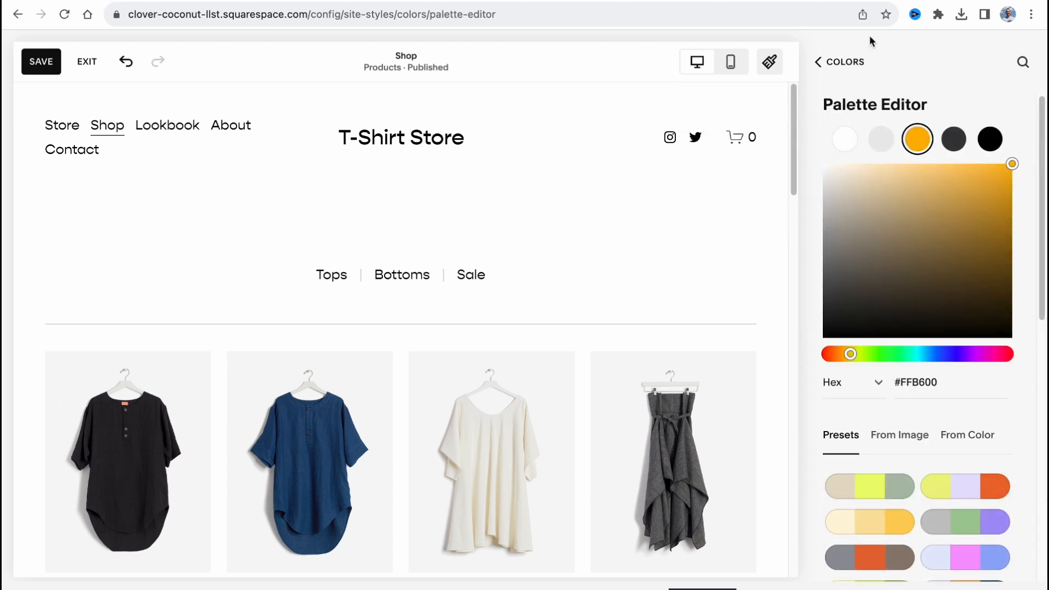
{"action": "left_click", "coordinate": [864, 489]}
Save the style changes and exit the Shop page editor to the main site menu
{"action": "left_click", "coordinate": [840, 64]}
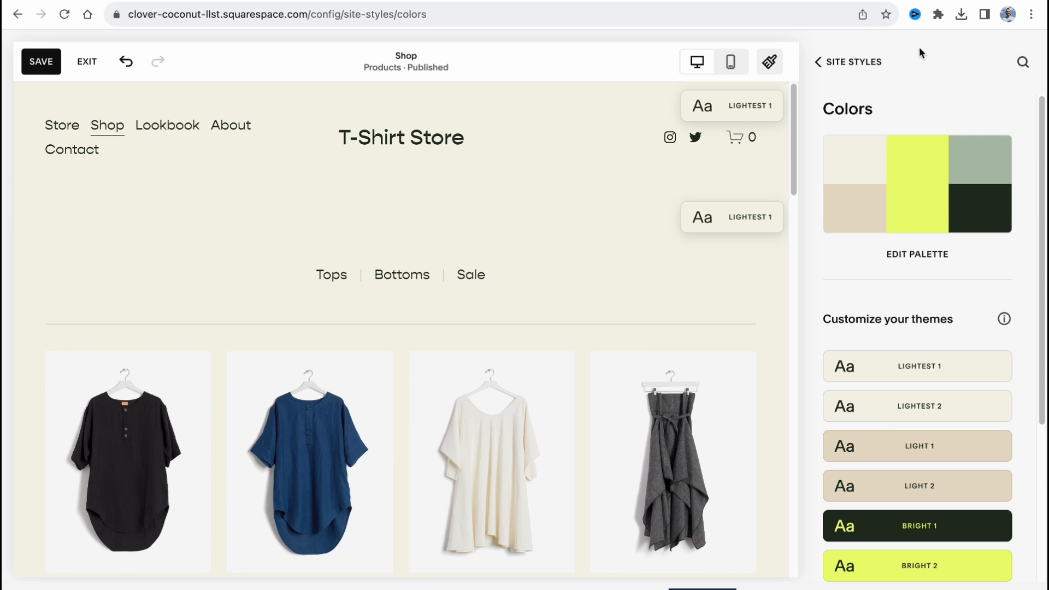
{"action": "left_click", "coordinate": [41, 63]}
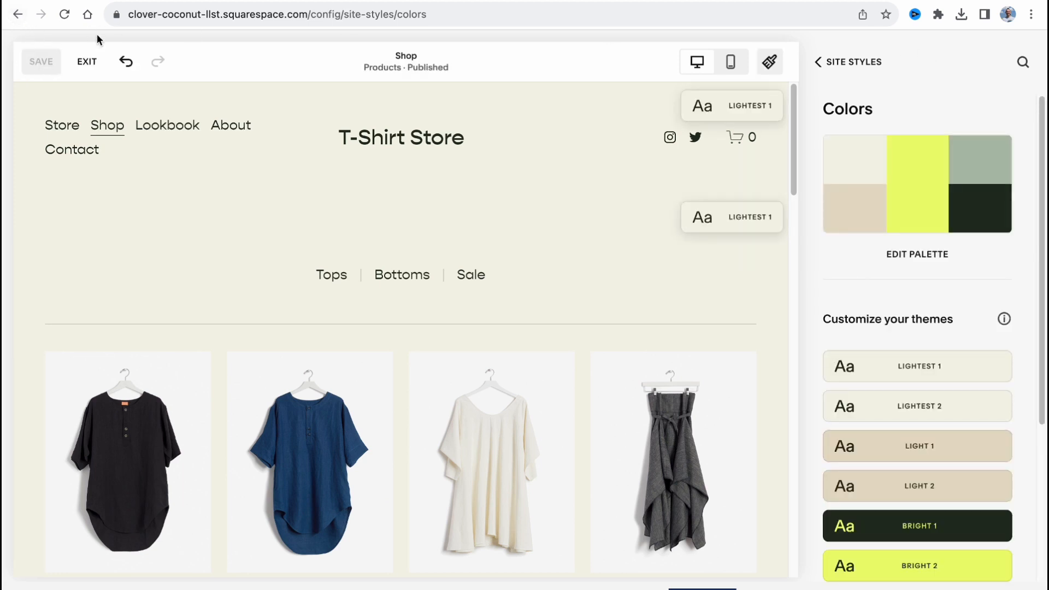
{"action": "left_click", "coordinate": [820, 62]}
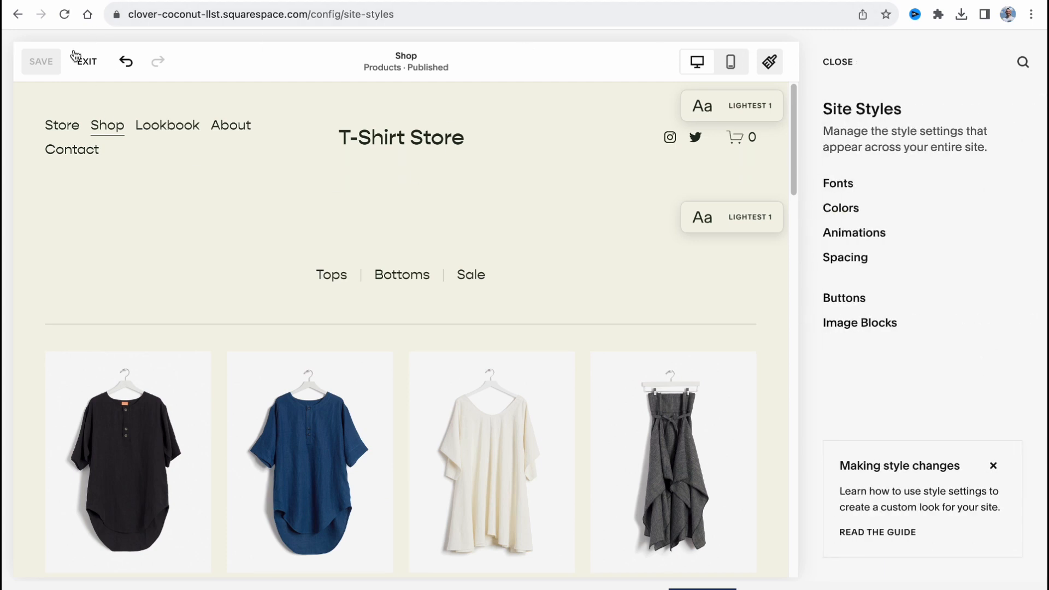
{"action": "left_click", "coordinate": [18, 14]}
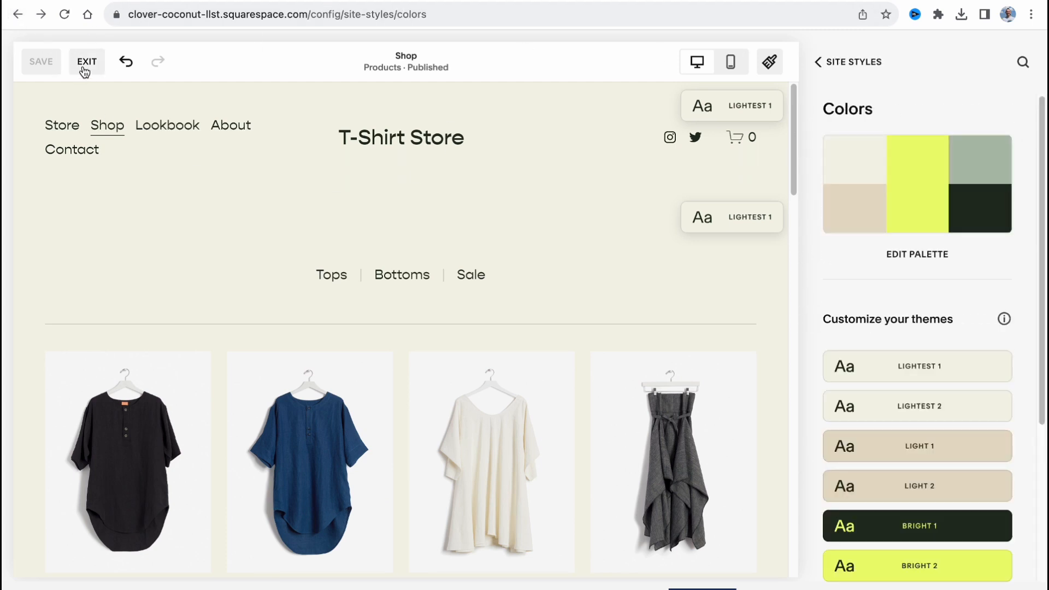
{"action": "left_click", "coordinate": [85, 64]}
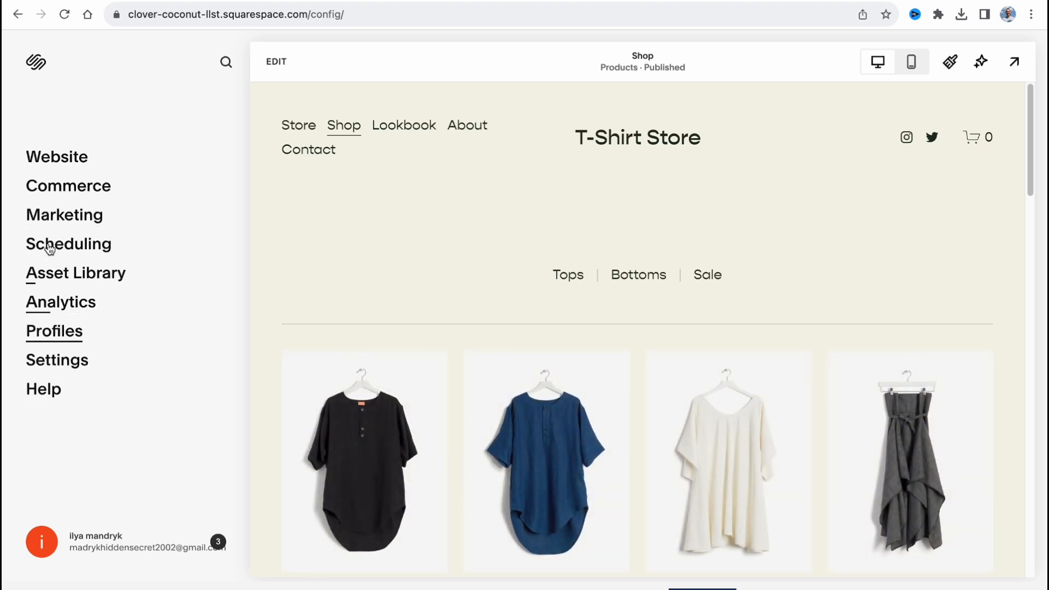
Visit the account dashboard, reopen the T-Shirt Store website and look over its restyled Shop page
{"action": "left_click", "coordinate": [35, 64]}
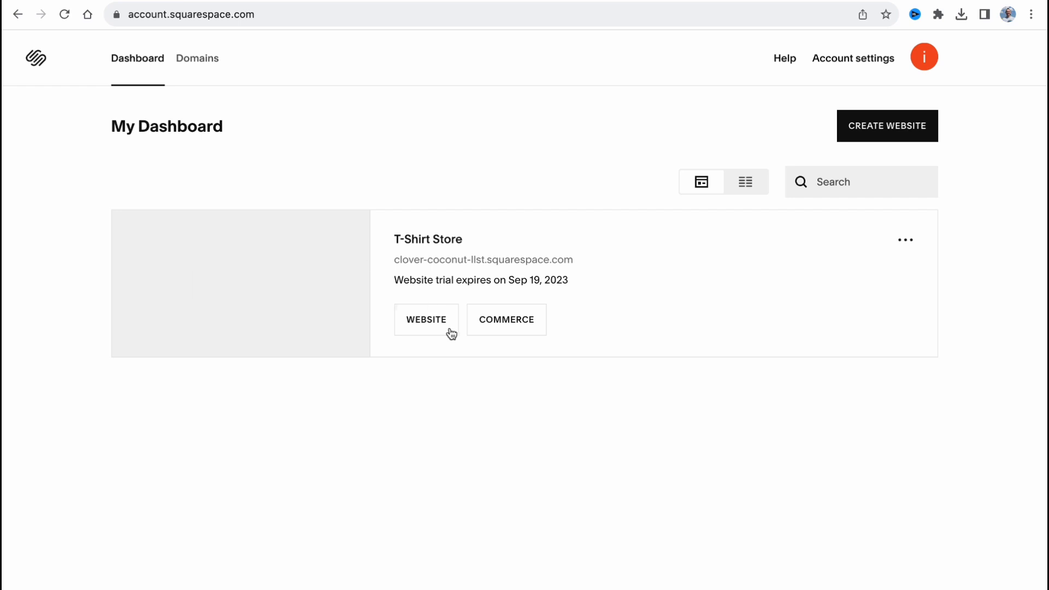
{"action": "left_click", "coordinate": [425, 323]}
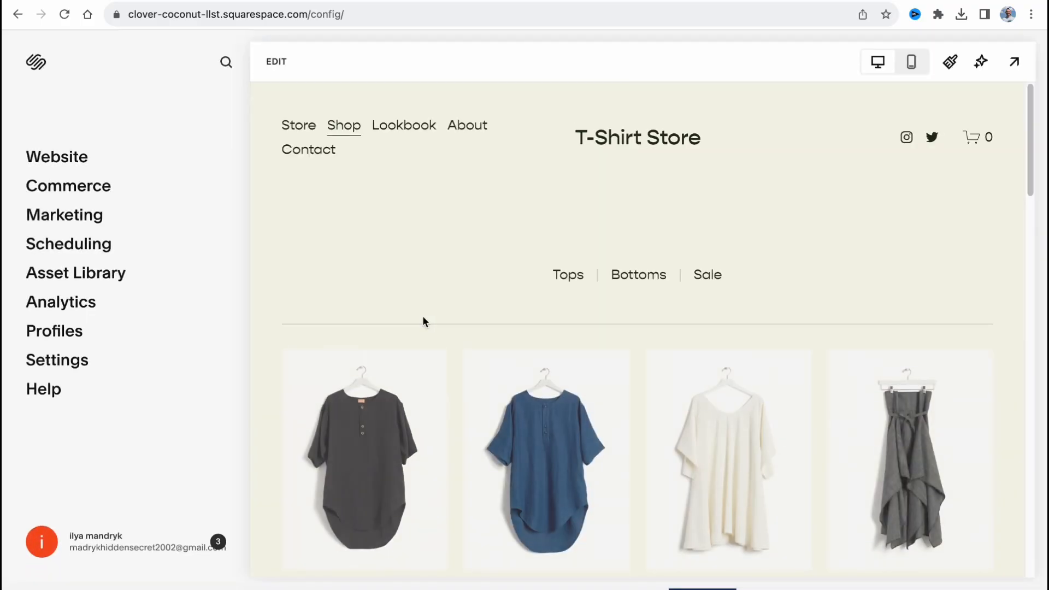
{"action": "scroll", "coordinate": [399, 305], "scroll_direction": "down", "scroll_amount": 2}
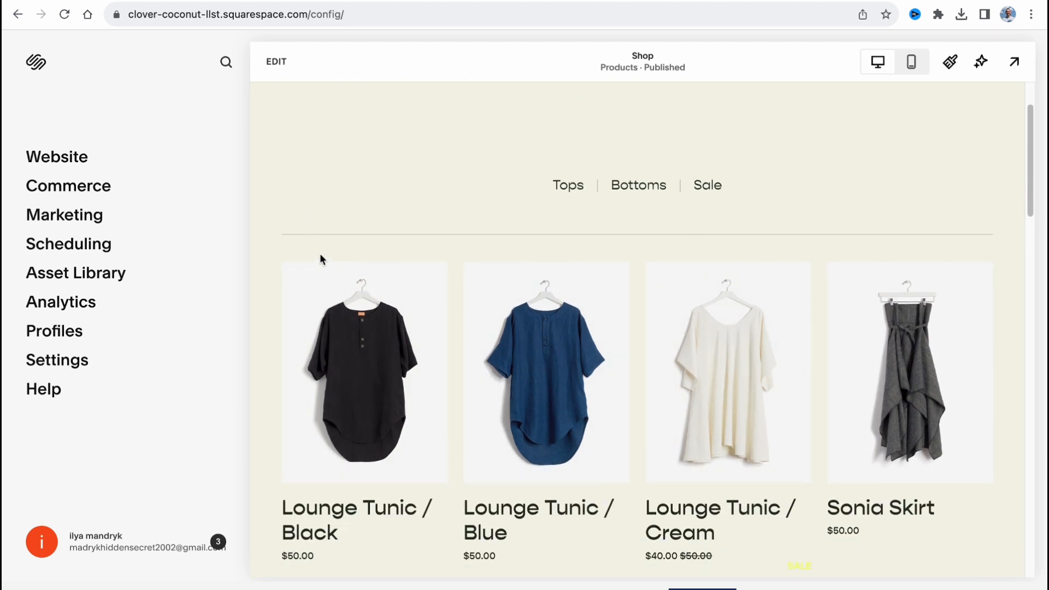
{"action": "scroll", "coordinate": [319, 253], "scroll_direction": "down", "scroll_amount": 12}
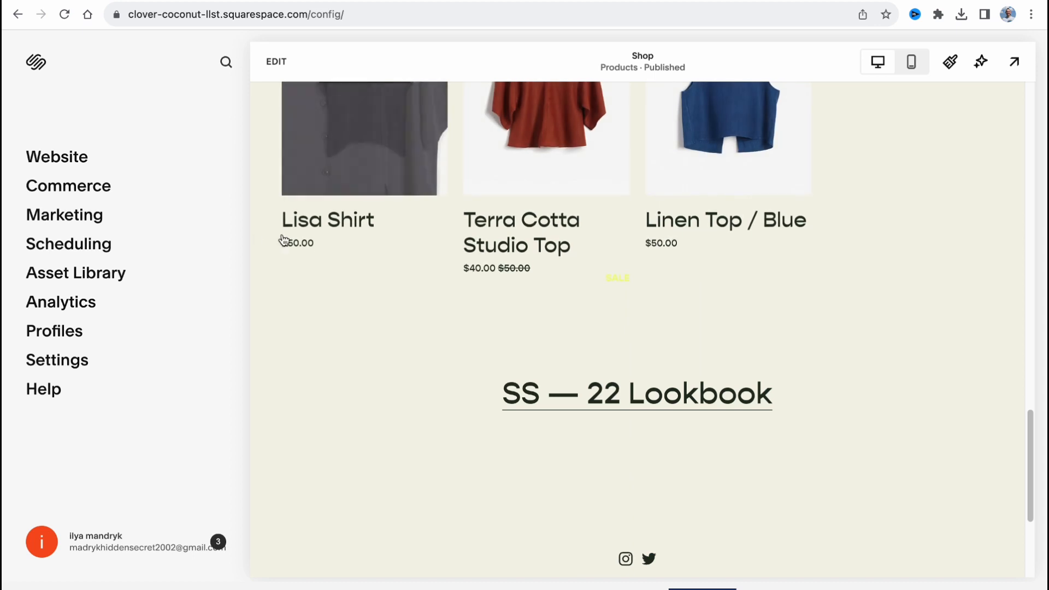
Look at the Scheduling and Marketing sections, and return to the main site menu
{"action": "left_click", "coordinate": [73, 244]}
{"action": "left_click", "coordinate": [18, 14]}
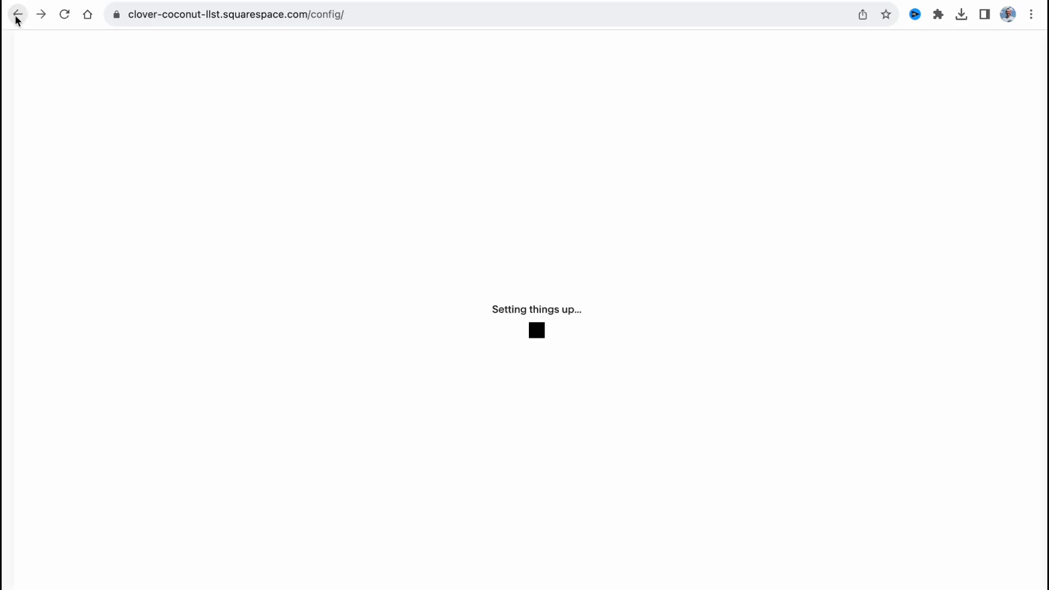
{"action": "left_click", "coordinate": [56, 211]}
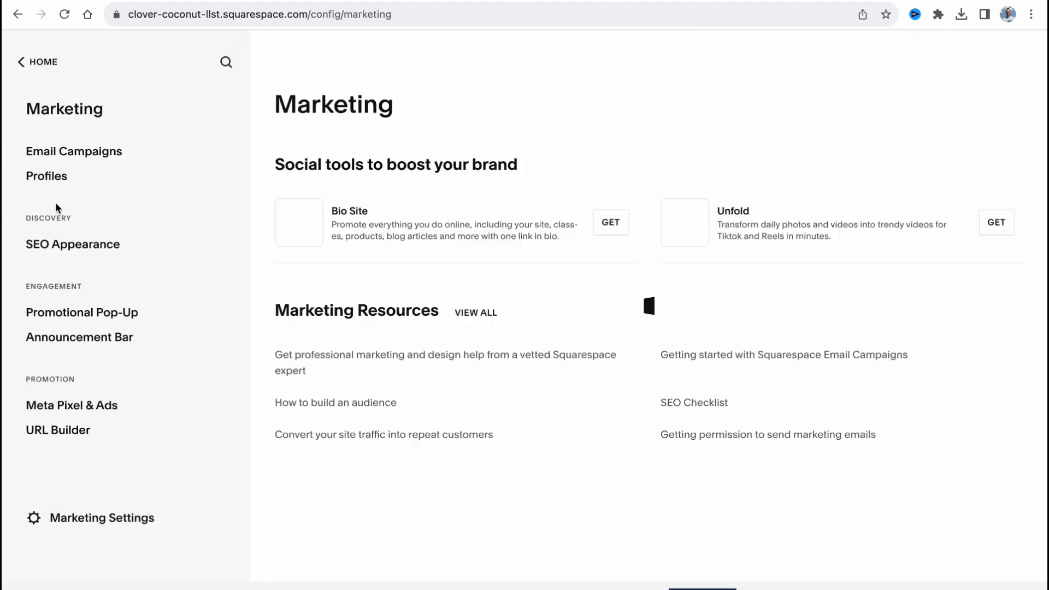
{"action": "left_click", "coordinate": [17, 25]}
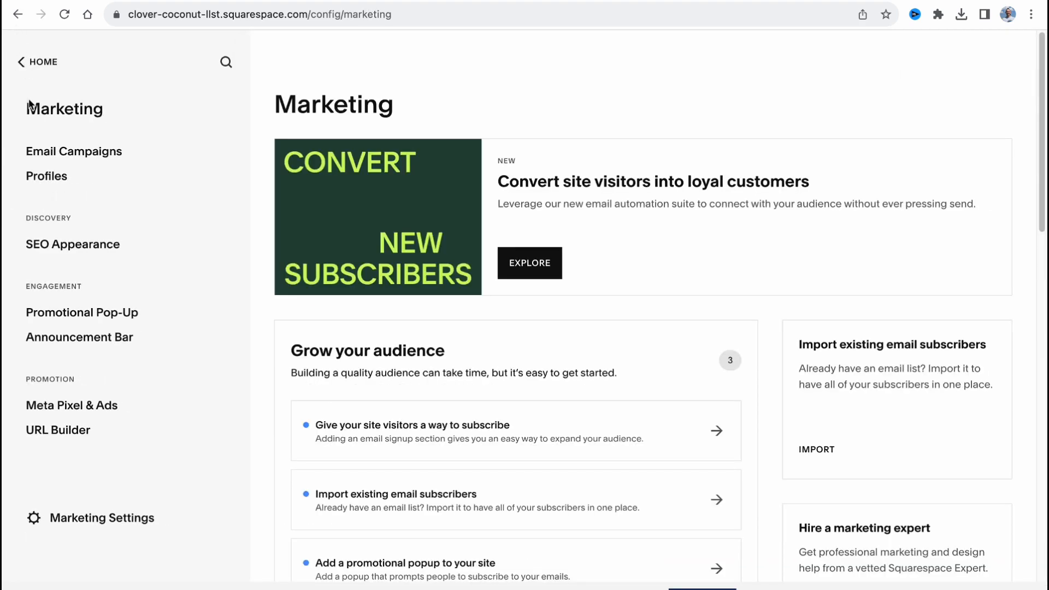
{"action": "left_click", "coordinate": [17, 16]}
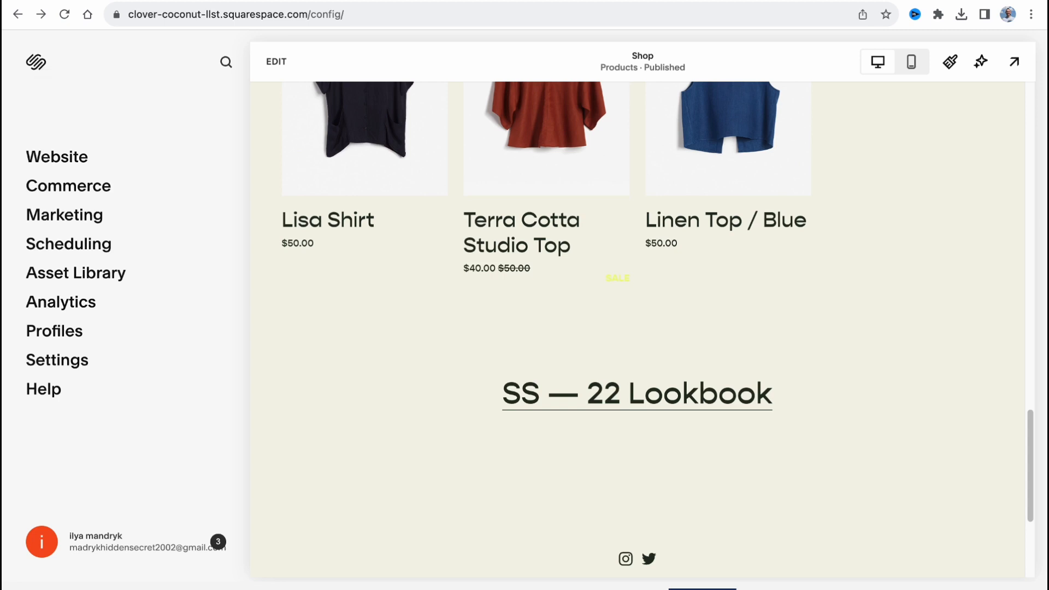
Open the subscription plan selection and compare the annual prices and core features of the four plans
{"action": "left_click", "coordinate": [702, 589]}
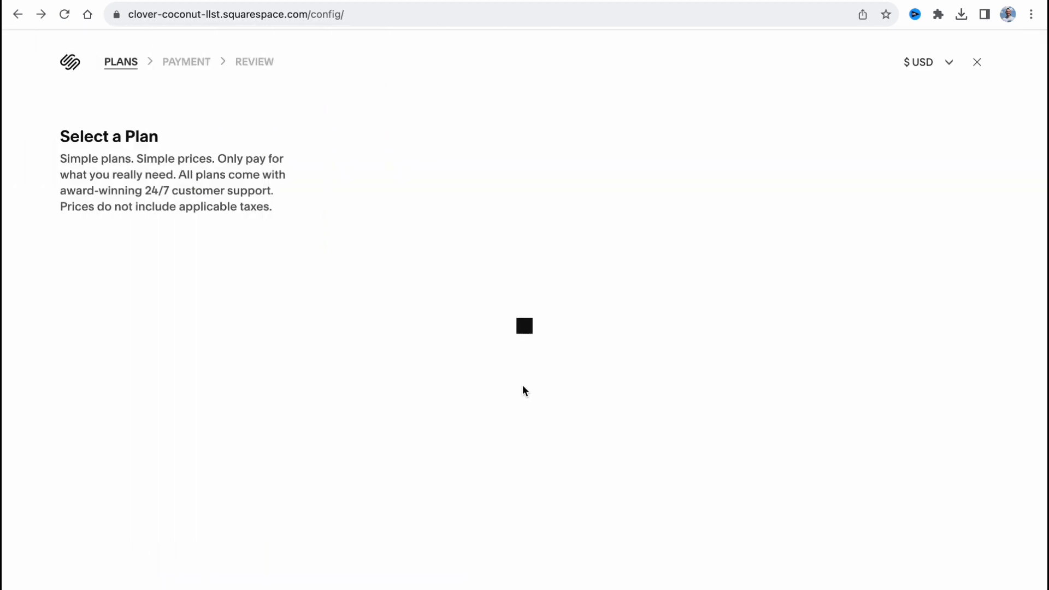
{"action": "scroll", "coordinate": [481, 235], "scroll_direction": "down", "scroll_amount": 3}
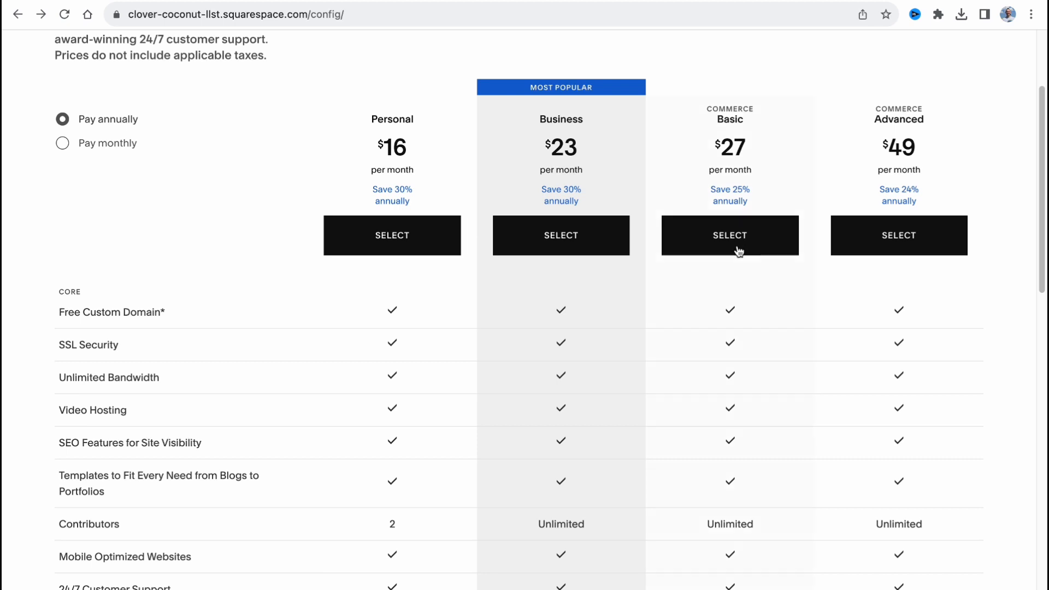
{"action": "scroll", "coordinate": [730, 241], "scroll_direction": "down", "scroll_amount": 1}
{"action": "scroll", "coordinate": [730, 247], "scroll_direction": "up", "scroll_amount": 1}
{"action": "double_click", "coordinate": [710, 107]}
{"action": "left_click", "coordinate": [876, 113]}
Examine which commerce and marketing features each plan includes, and return to the start of the plan comparison
{"action": "scroll", "coordinate": [745, 215], "scroll_direction": "down", "scroll_amount": 6}
{"action": "scroll", "coordinate": [758, 277], "scroll_direction": "down", "scroll_amount": 6}
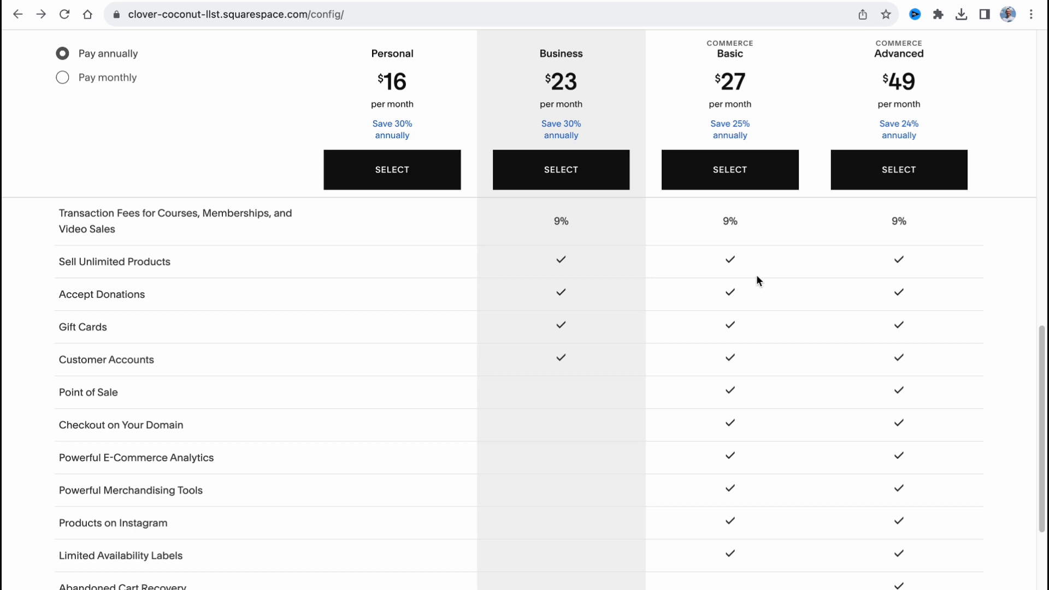
{"action": "scroll", "coordinate": [757, 277], "scroll_direction": "down", "scroll_amount": 5}
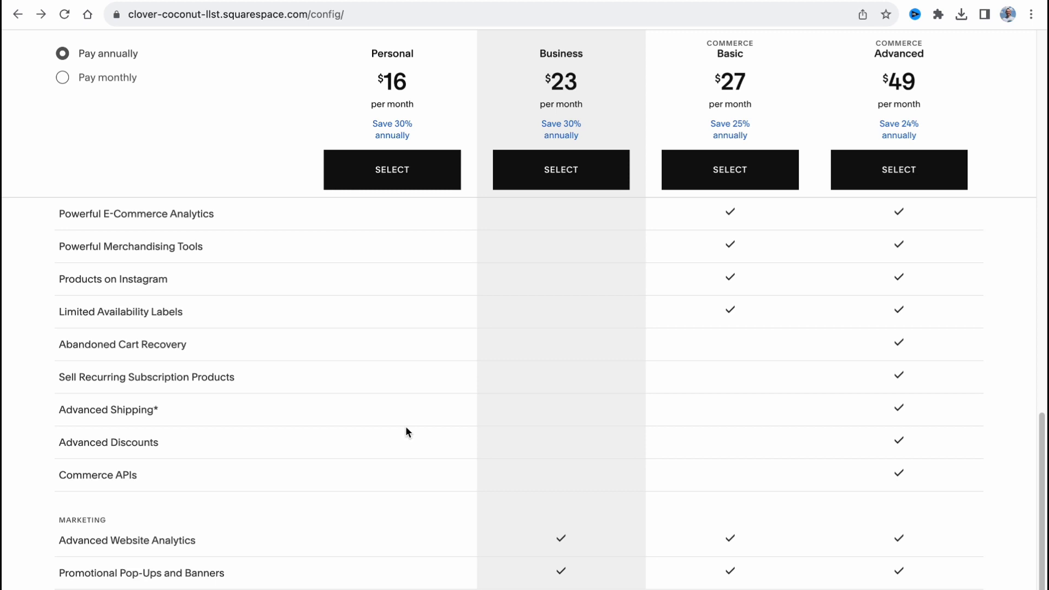
{"action": "scroll", "coordinate": [404, 424], "scroll_direction": "up", "scroll_amount": 1}
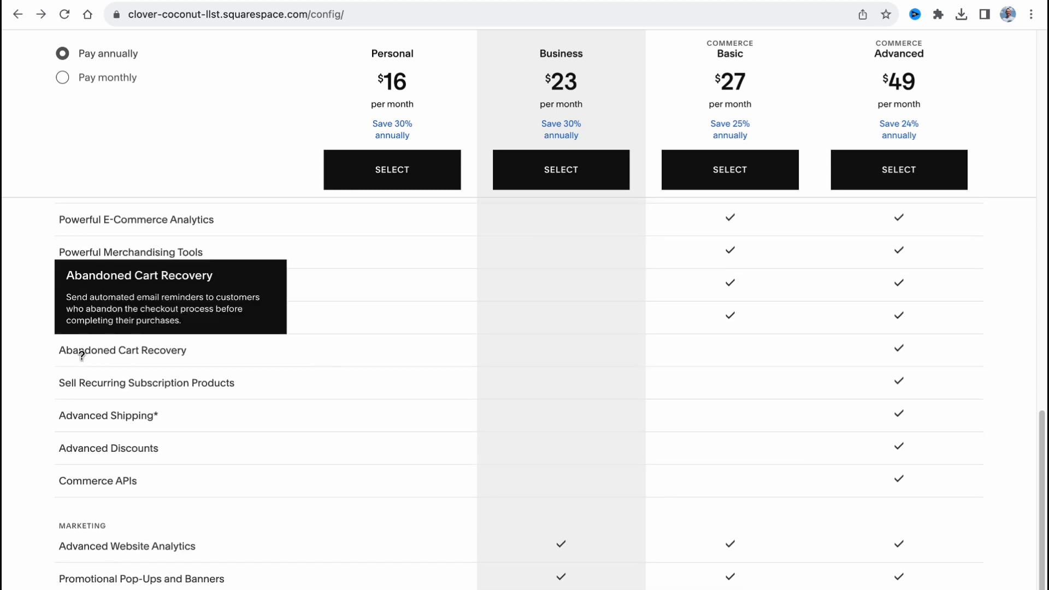
{"action": "scroll", "coordinate": [126, 396], "scroll_direction": "up", "scroll_amount": 8}
{"action": "scroll", "coordinate": [139, 413], "scroll_direction": "up", "scroll_amount": 10}
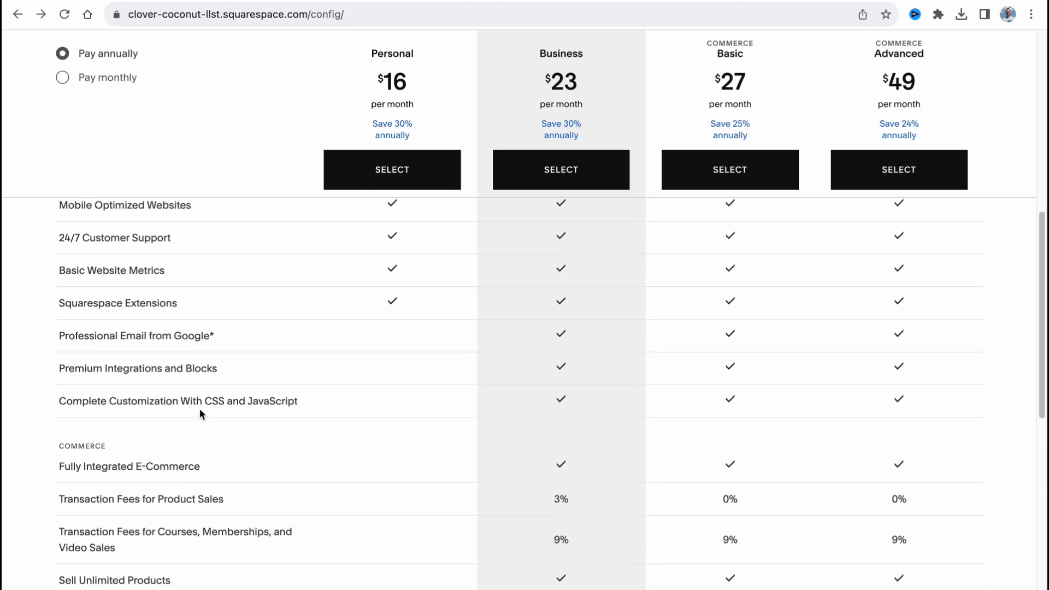
{"action": "scroll", "coordinate": [382, 405], "scroll_direction": "up", "scroll_amount": 1}
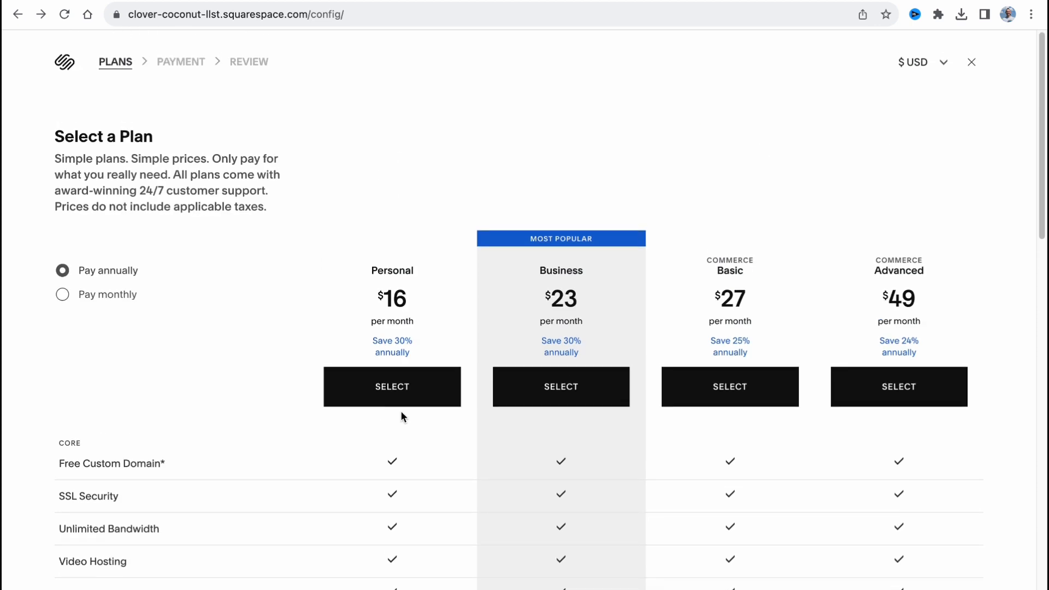